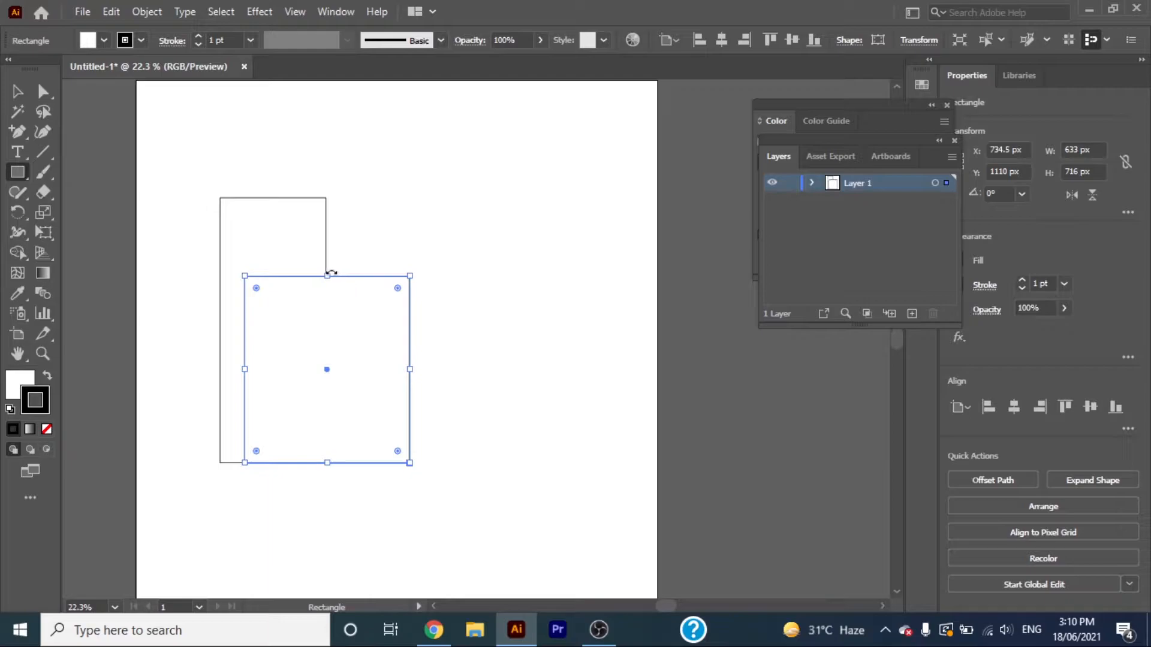
Step: Shorten the front rectangle from its top edge, and slope the tall rectangle's top by adding a right-side anchor and deleting the upper-right corner
left_click_drag(327, 276, 327, 342)
left_click(42, 91)
left_click(326, 252)
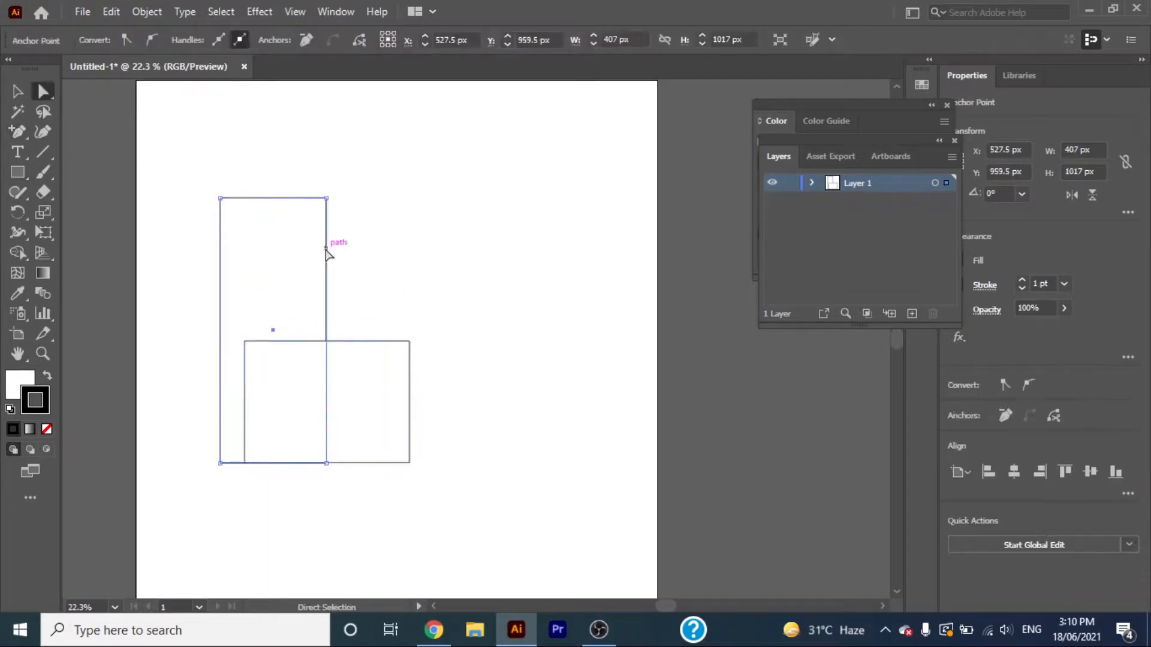
left_click(17, 131)
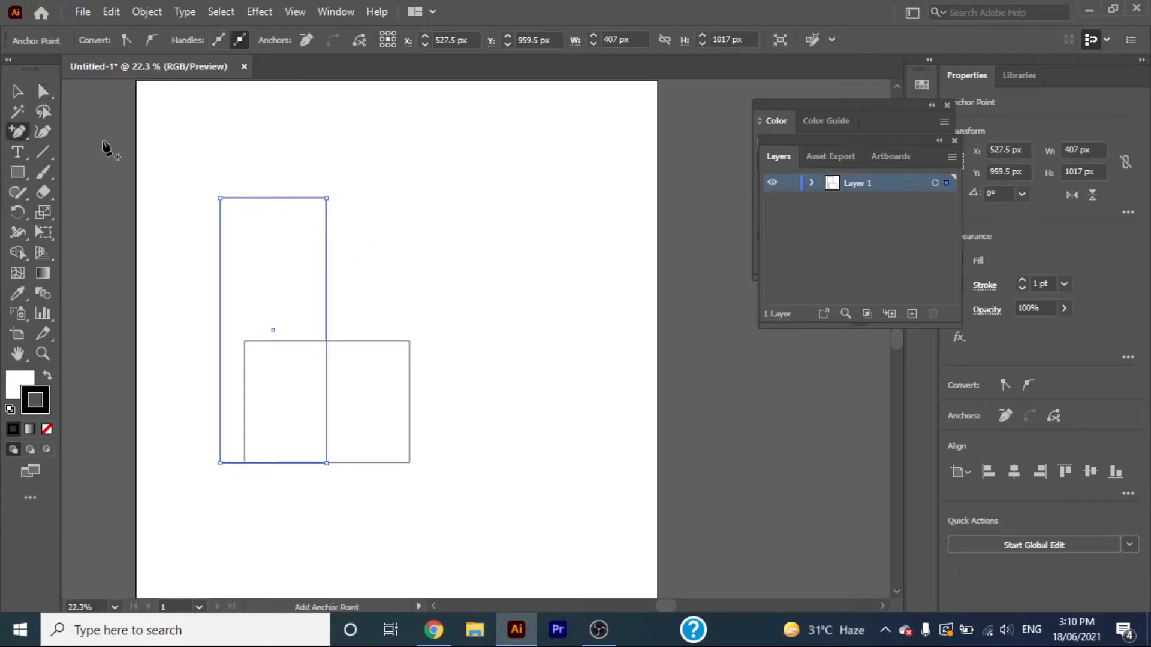
left_click(325, 244)
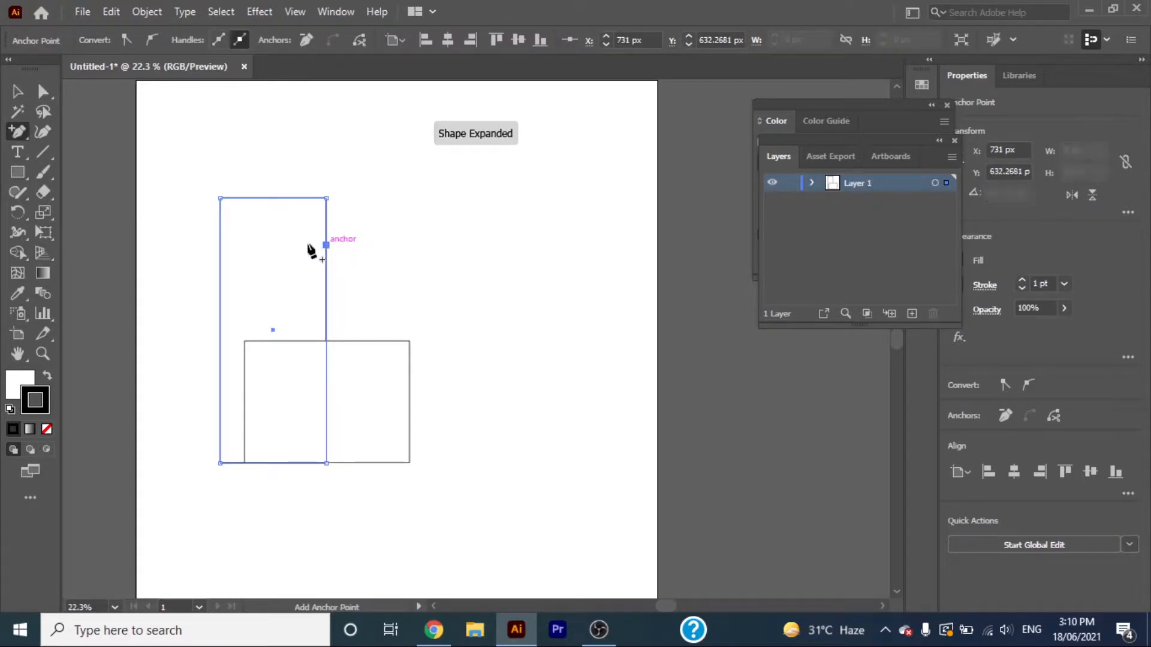
left_click(11, 133)
left_click(78, 129)
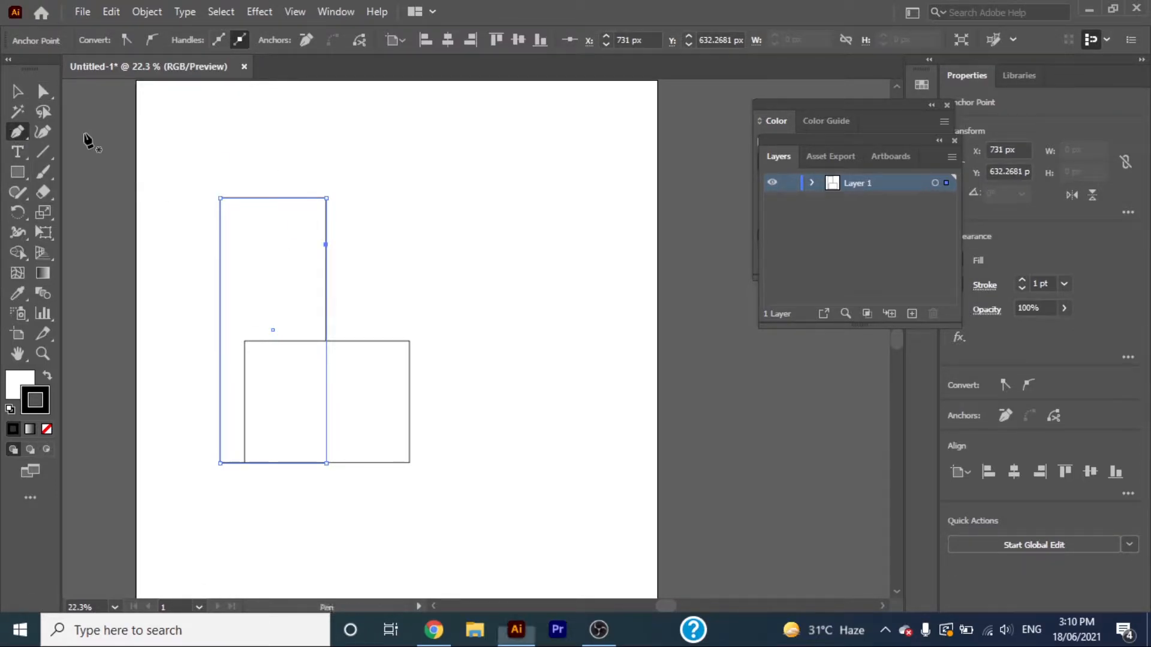
left_click(326, 198)
Step: Raise an anchor added midway along the front rectangle's top edge to about Y 790 px, forming a gable peak
left_click(322, 343, "ctrl")
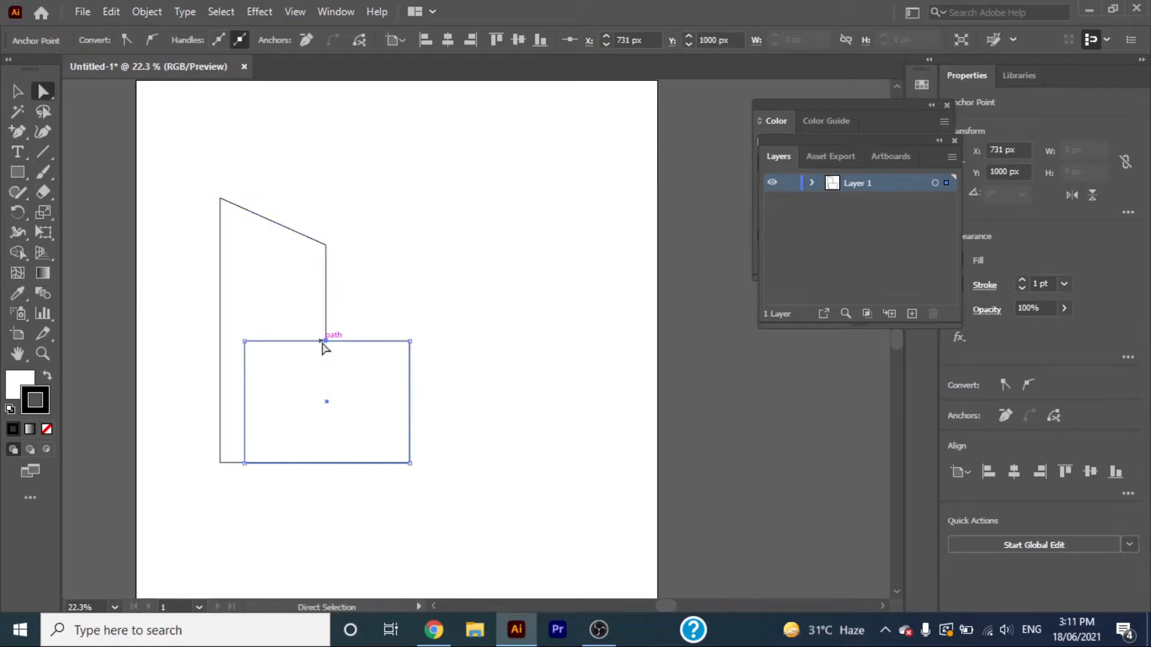
left_click_drag(322, 342, 325, 286)
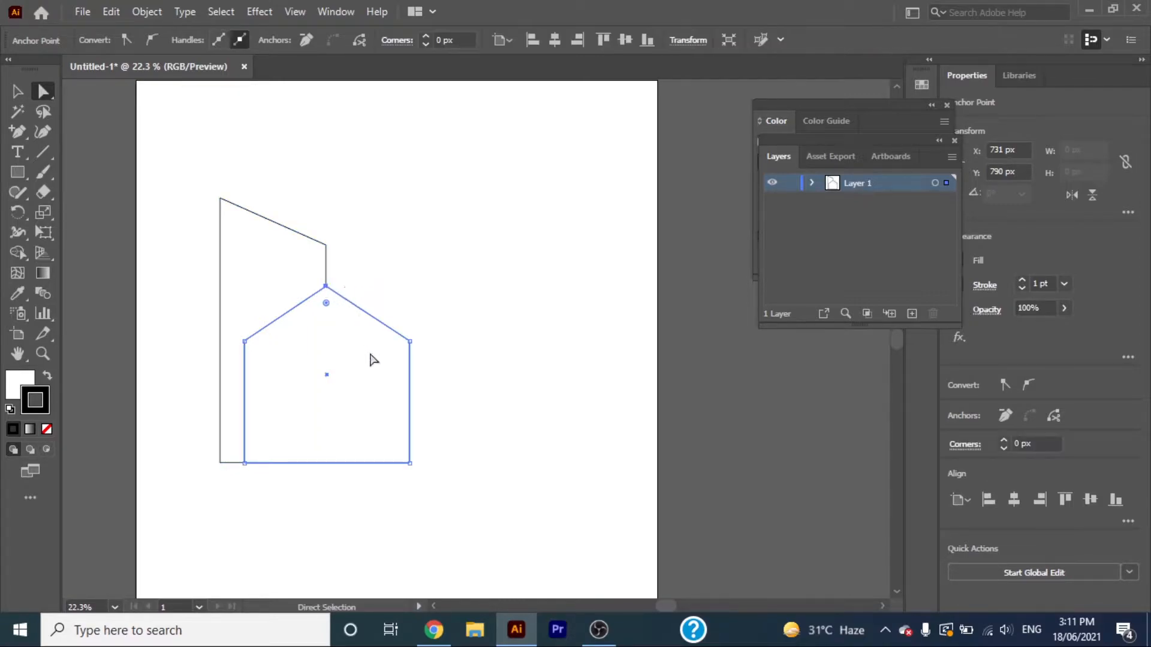
Step: Draw a small window-pane rectangle about 135 × 78 px in the empty area beside the tall building shape
left_click(17, 174)
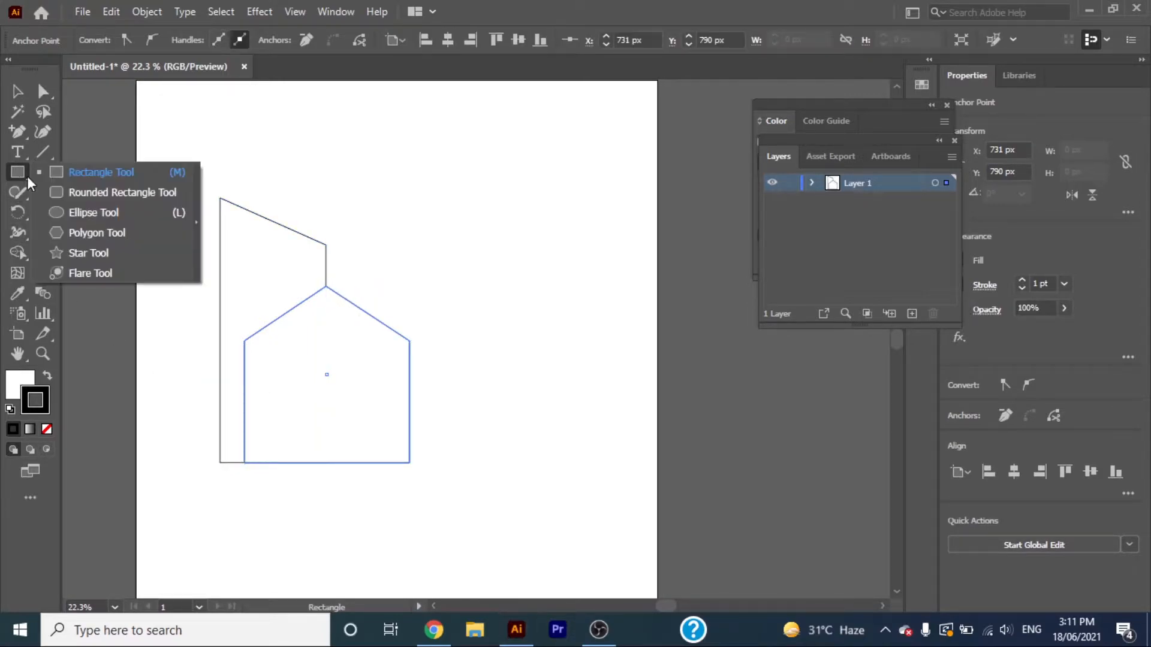
left_click(68, 172)
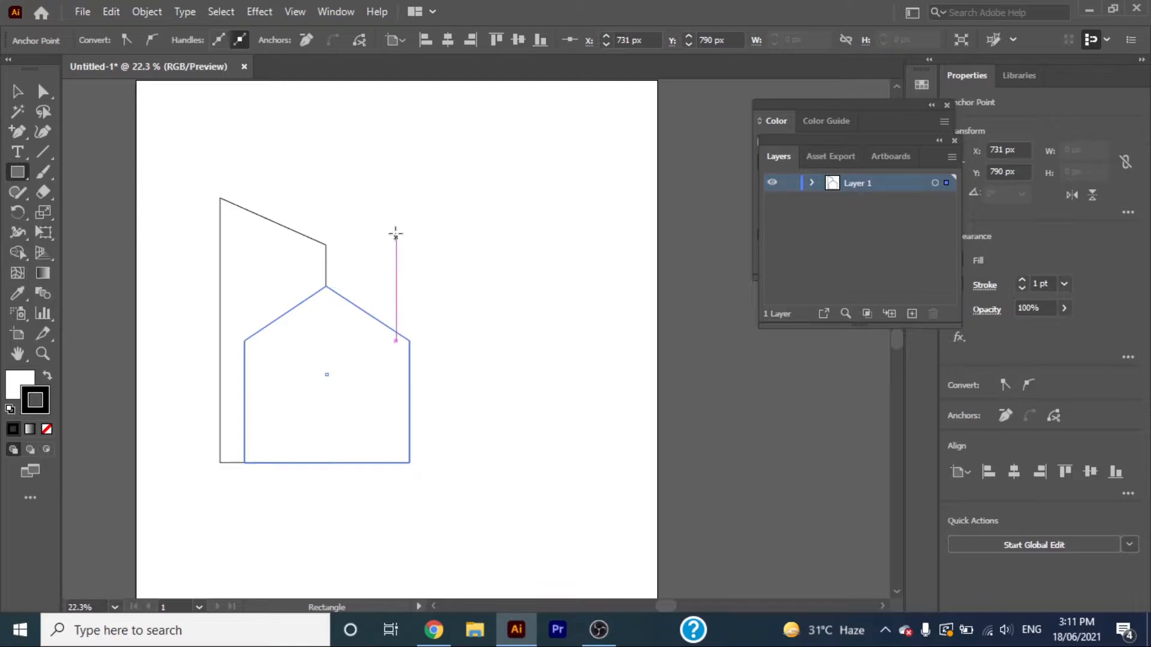
left_click_drag(417, 233, 419, 235)
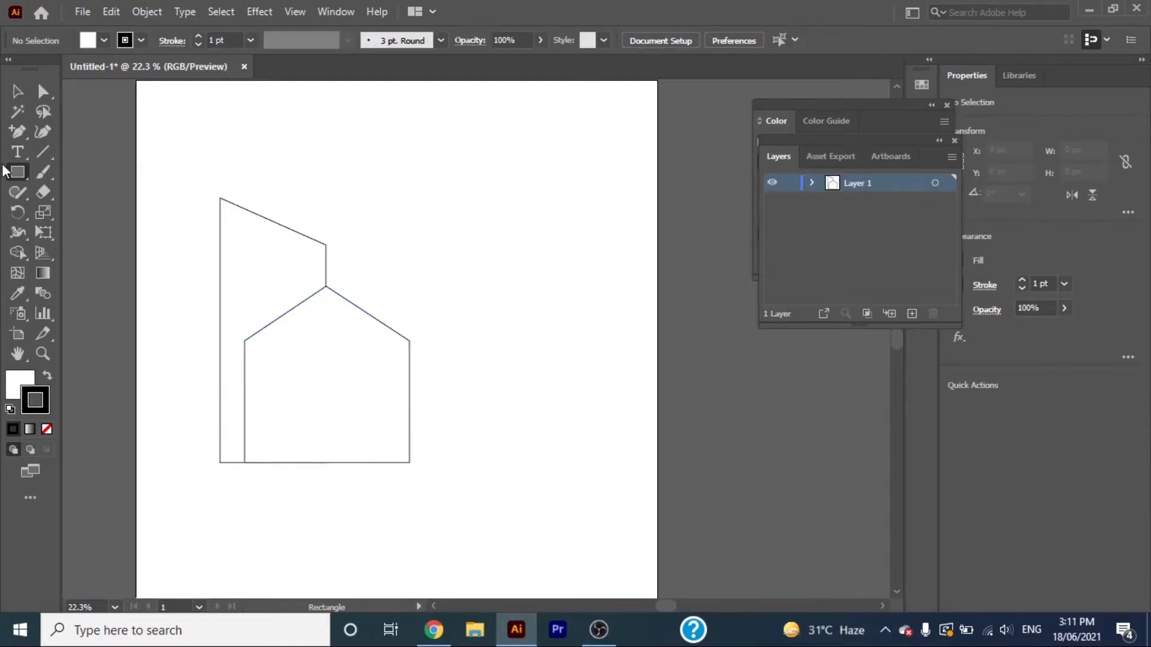
left_click_drag(396, 190, 434, 212)
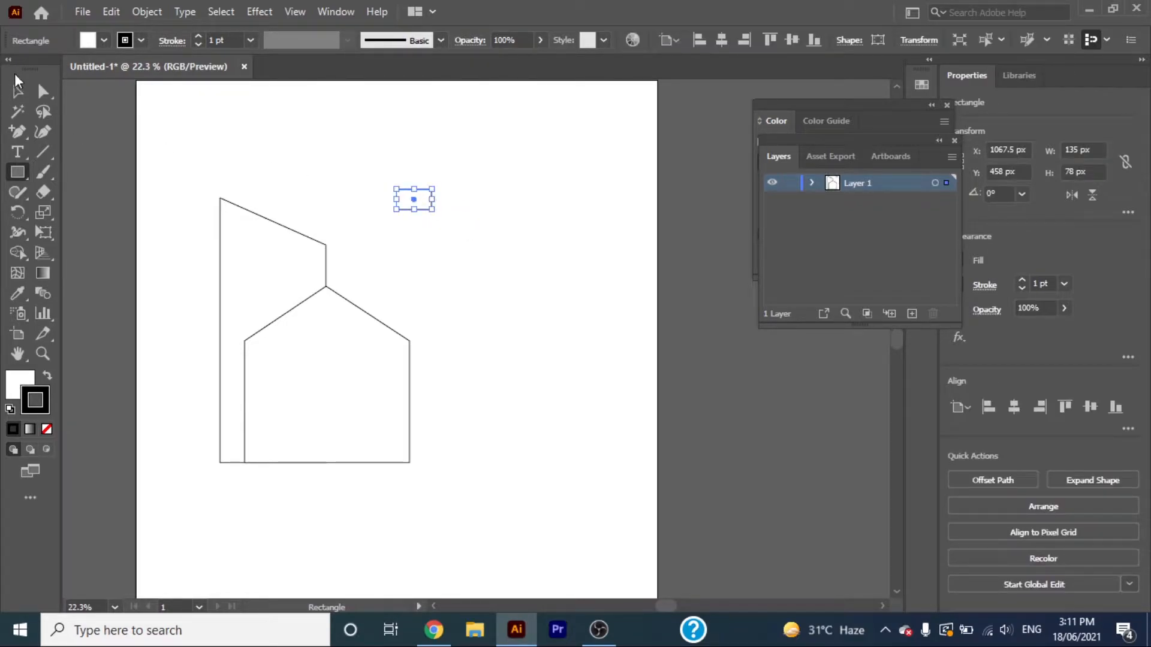
Step: Duplicate the pane alongside itself, and copy the pair just below to form a two-by-two window
left_click(17, 90)
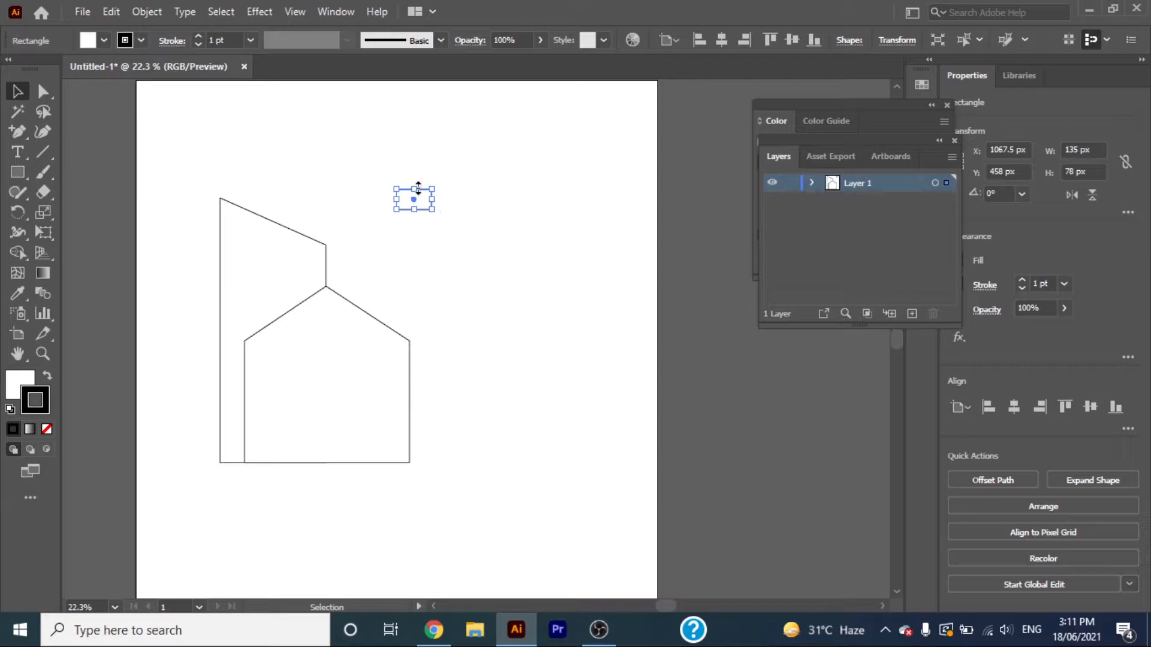
left_click_drag(423, 196, 462, 195)
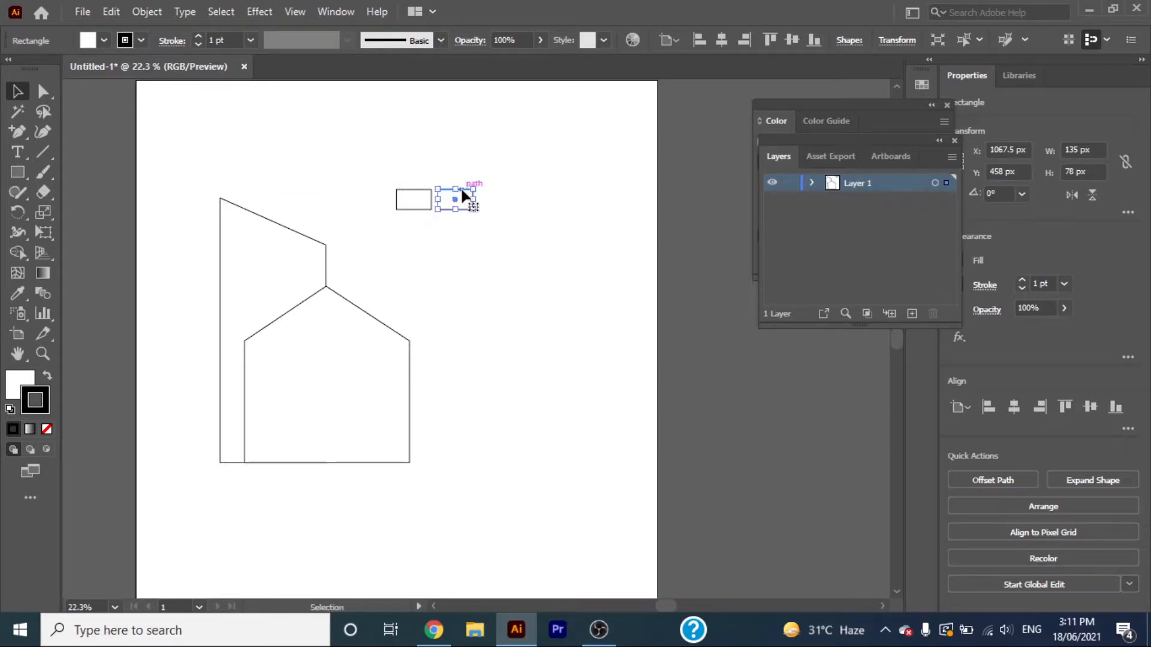
left_click_drag(361, 172, 440, 232)
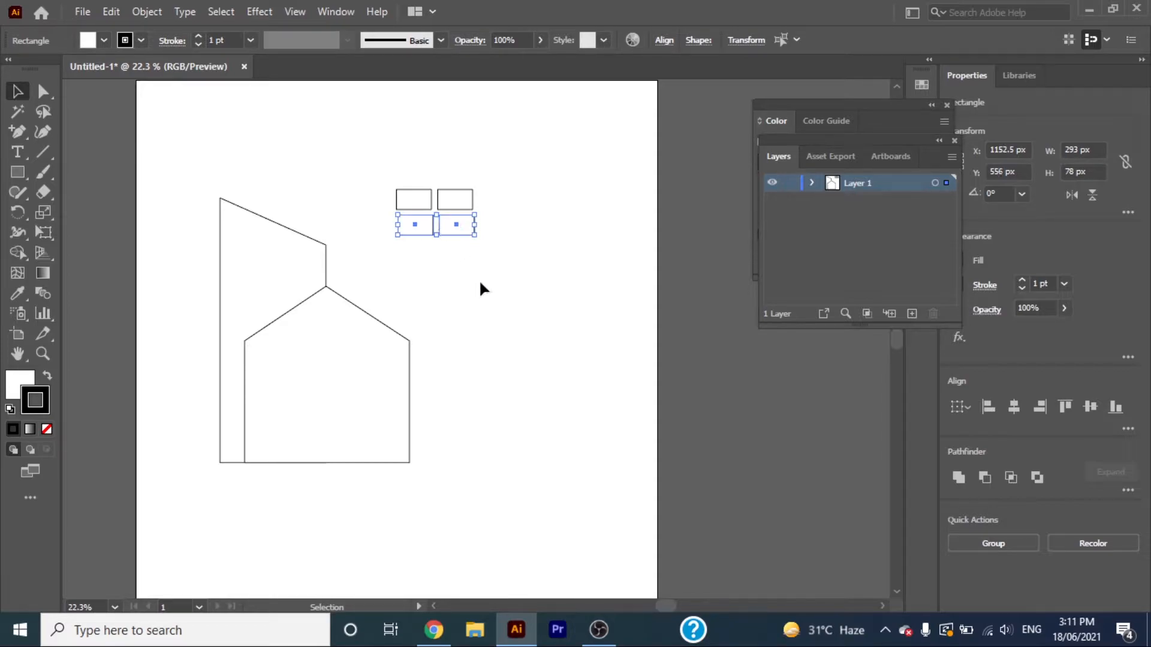
Step: Scale the four window panes down to about 233 × 137 px overall and place them on the right half of the gabled house
left_click(468, 263)
left_click_drag(382, 160, 385, 367)
left_click(545, 431)
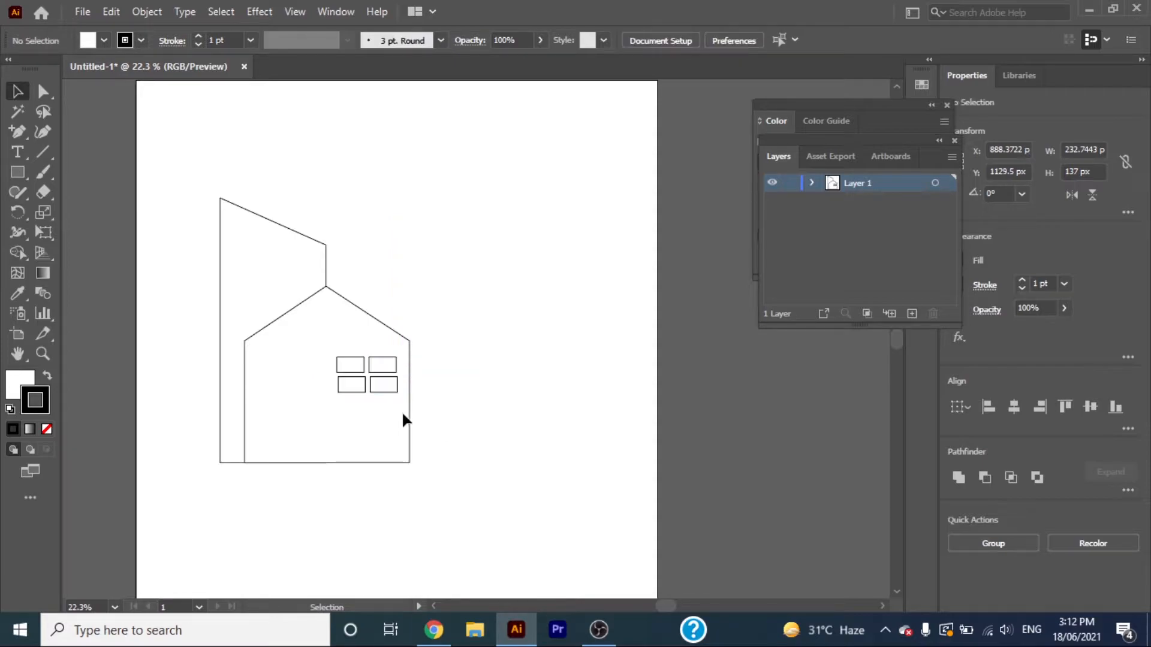
Step: Divide all the house and window shapes with Pathfinder and ungroup the resulting pieces
left_click_drag(156, 171, 489, 485)
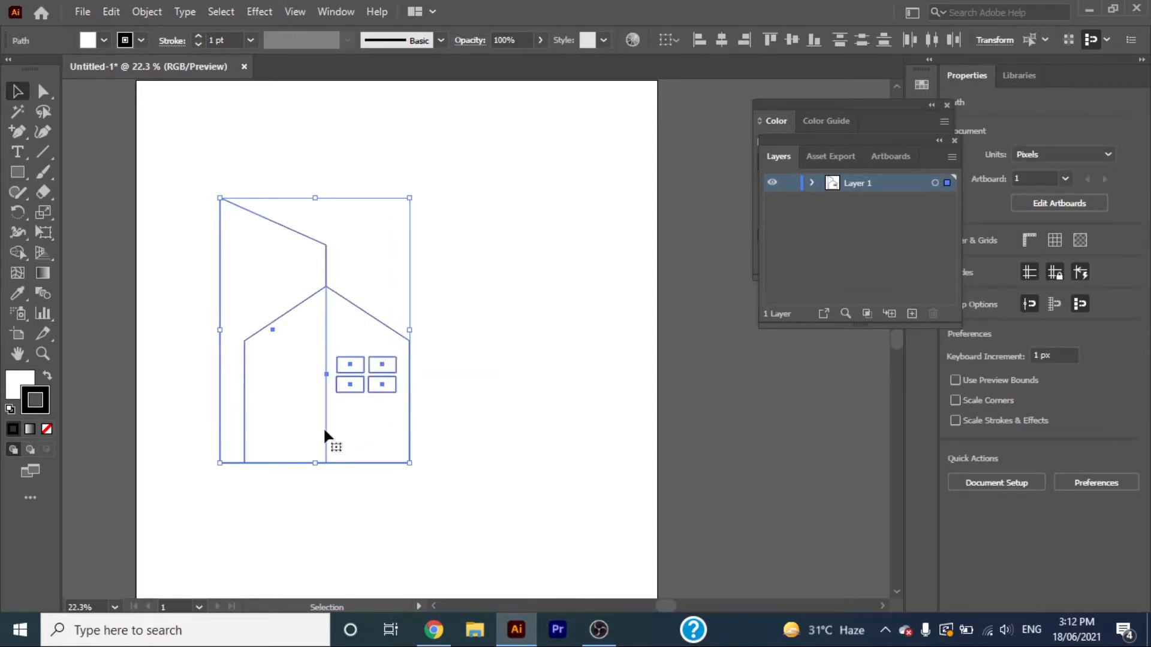
left_click(328, 12)
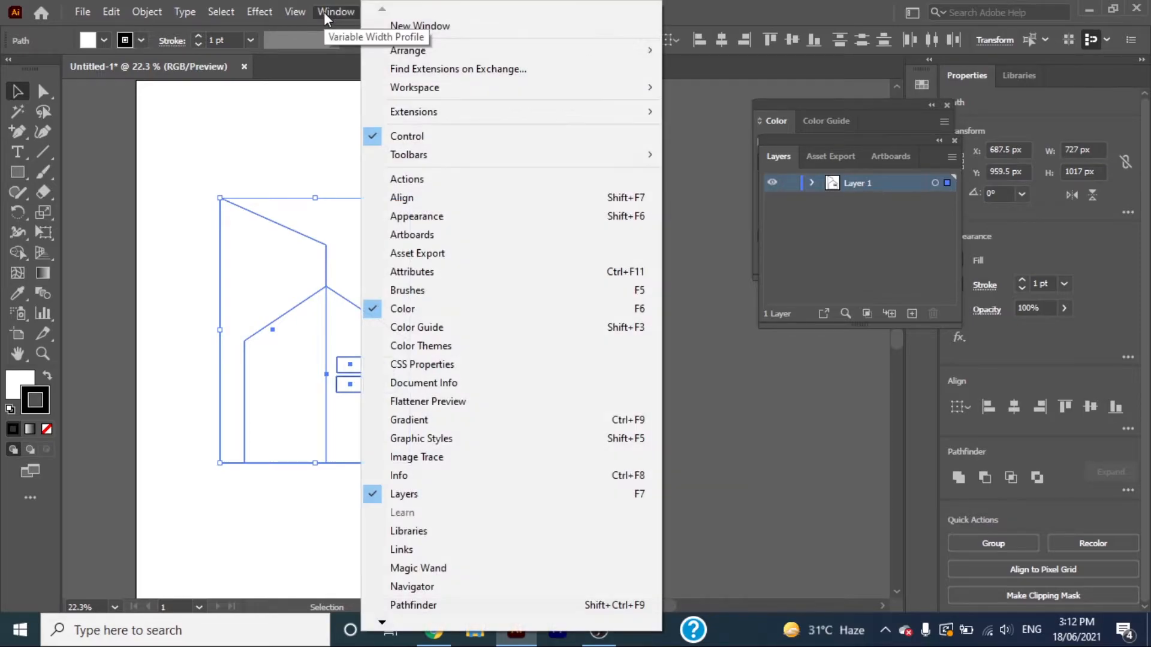
left_click(425, 605)
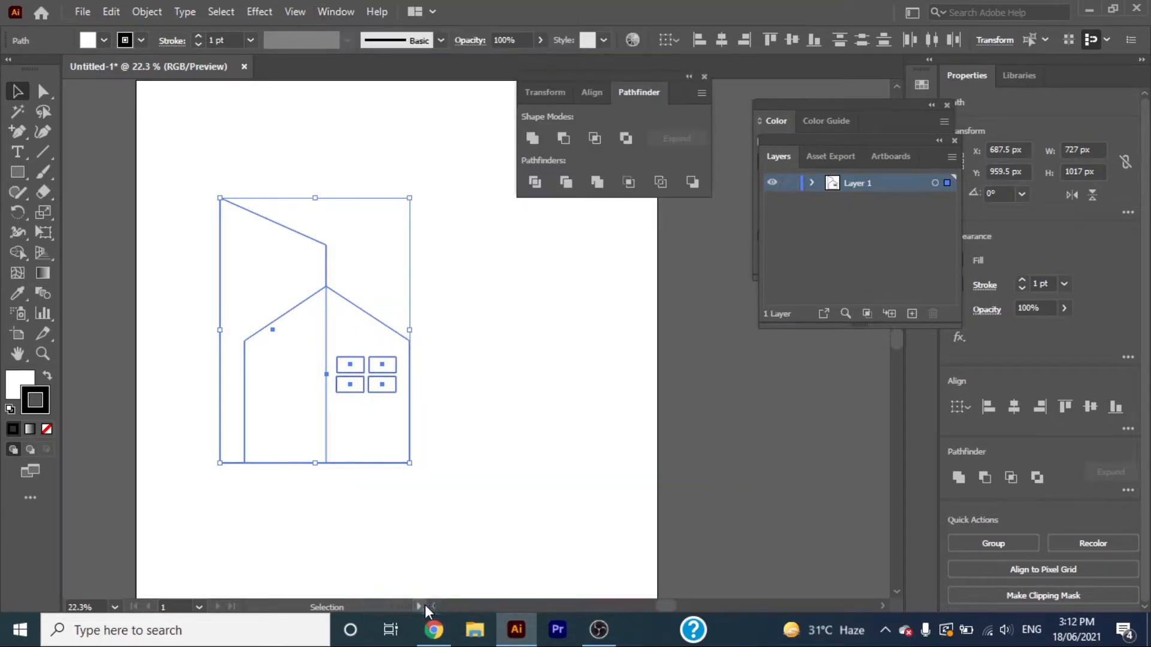
left_click(533, 184)
right_click(321, 290)
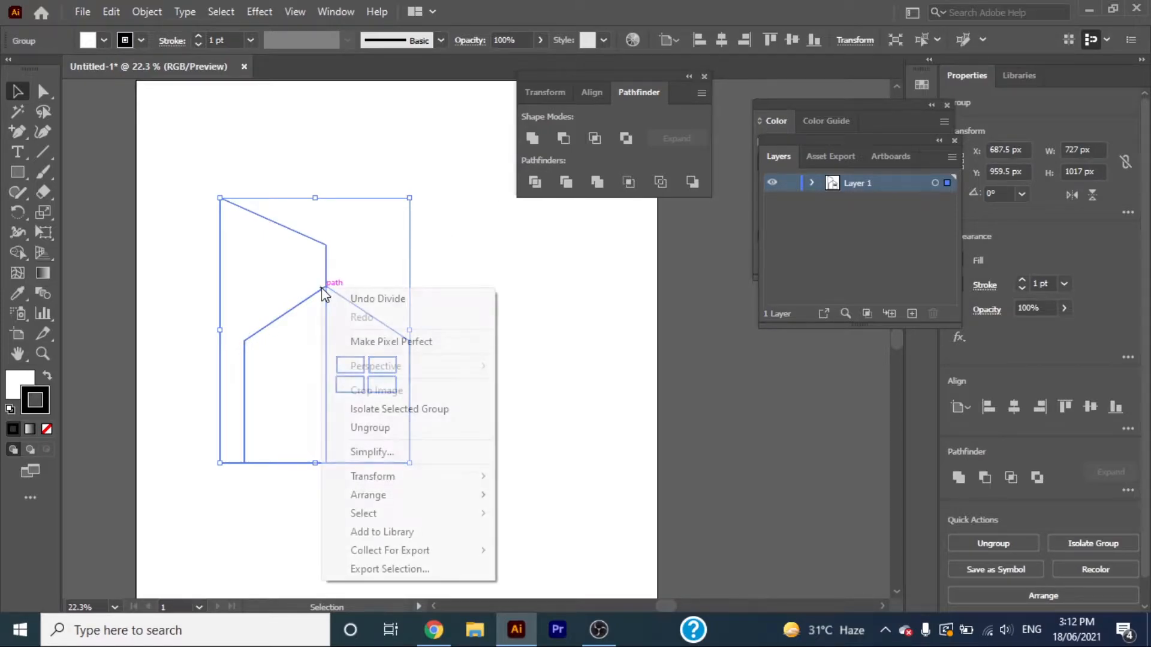
left_click(403, 439)
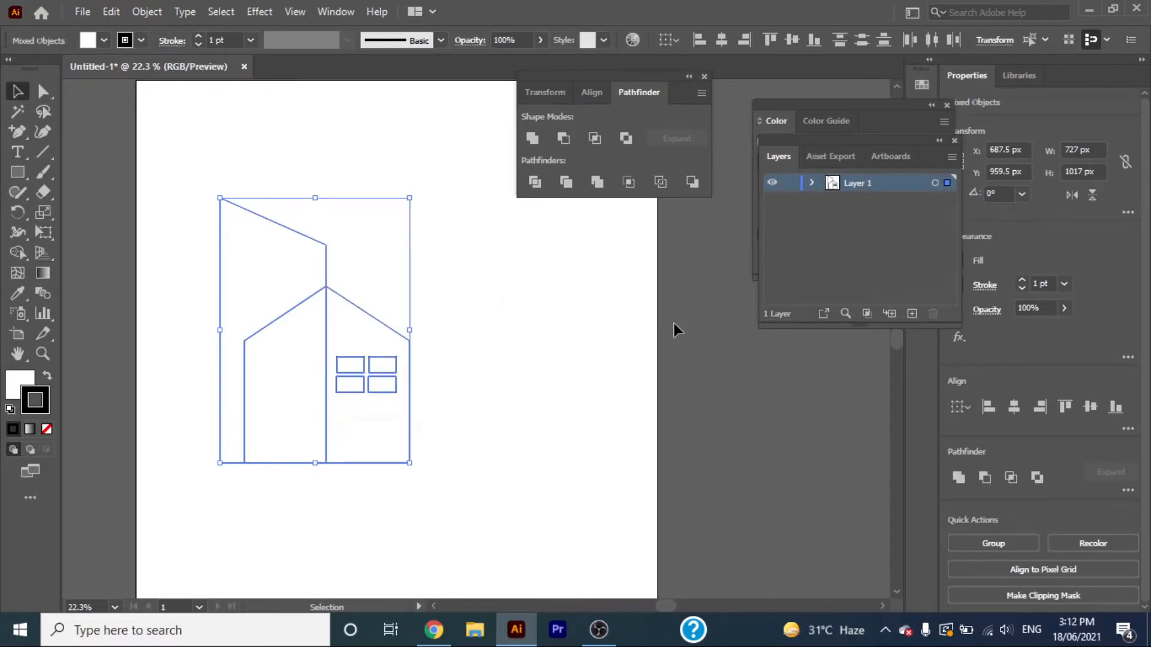
left_click(545, 344)
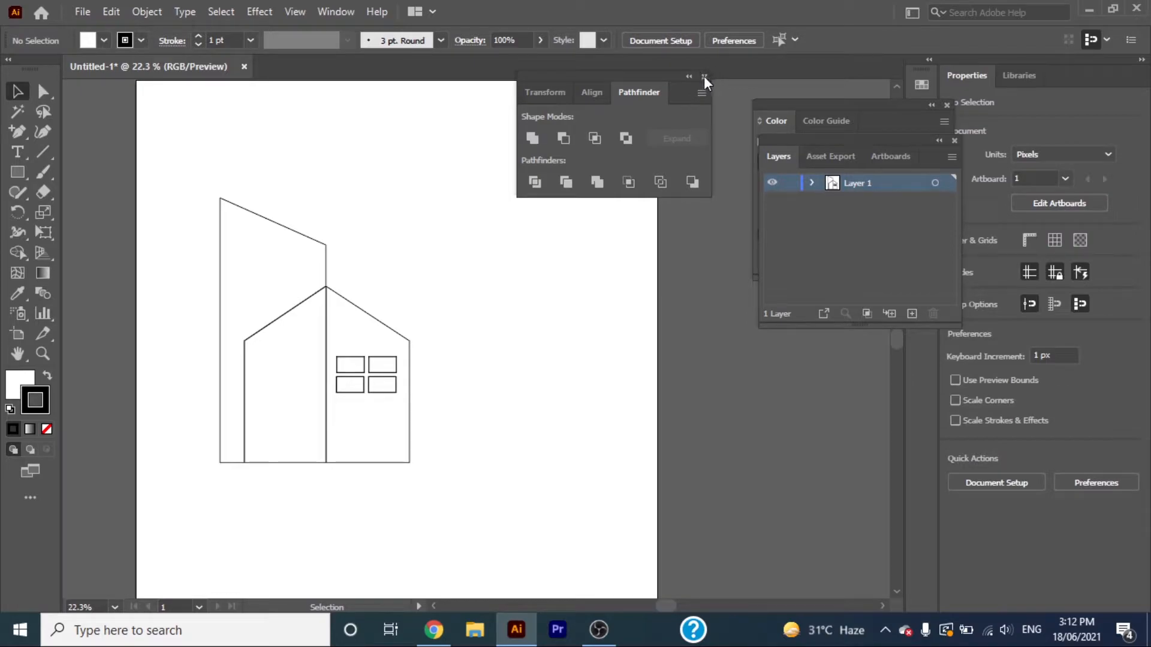
left_click(704, 76)
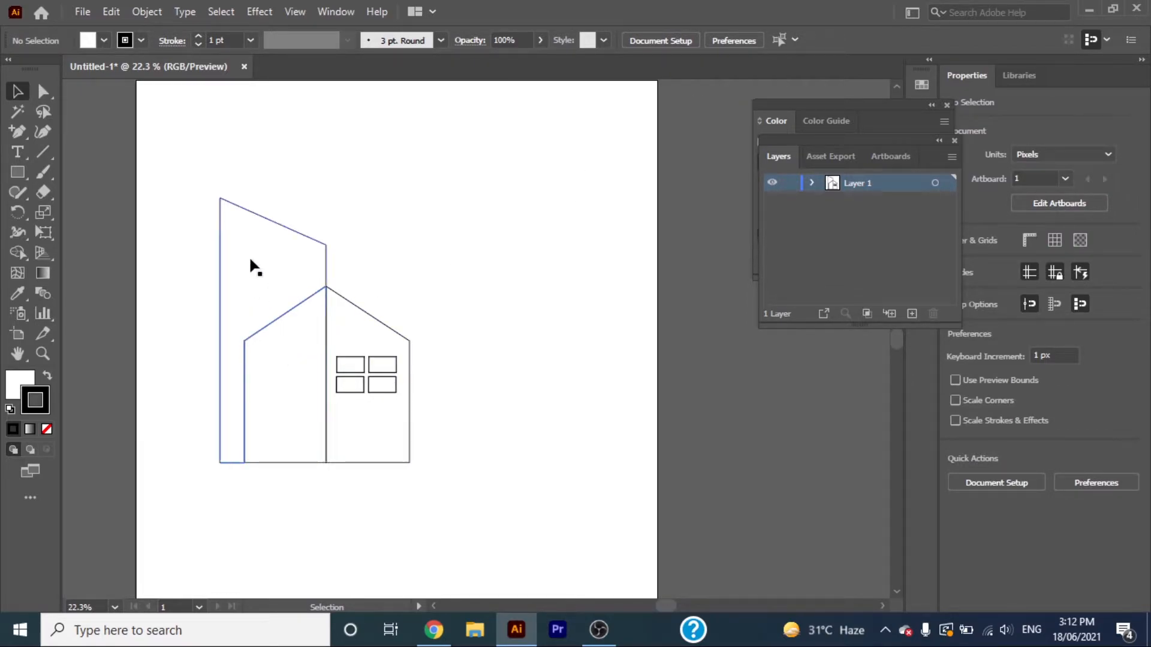
Step: Remove the left half of the gabled house with the Shape Builder tool, leaving that area open
key("ctrl+a")
left_click(25, 251)
mouse_move(301, 401)
left_mouse_down()
mouse_move(303, 455)
mouse_move(300, 434)
left_mouse_up()
left_click_drag(292, 394, 296, 501)
left_click(18, 92)
left_click(192, 181)
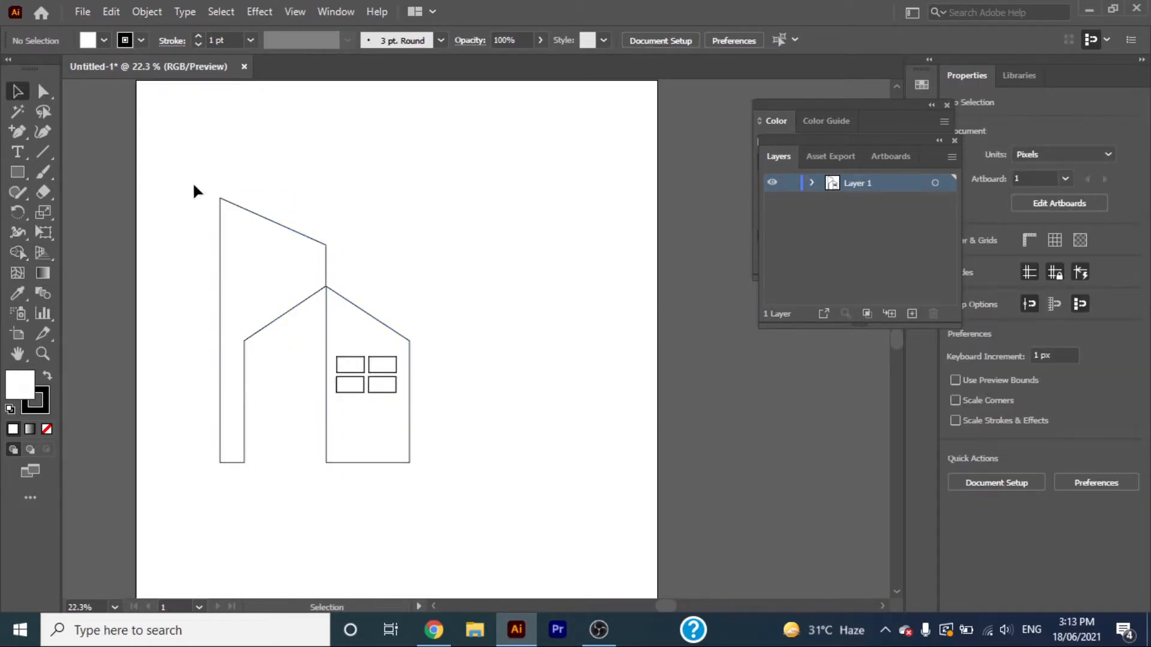
Step: Fill the tall left building shape with light grey #AFADAA
left_click(220, 211)
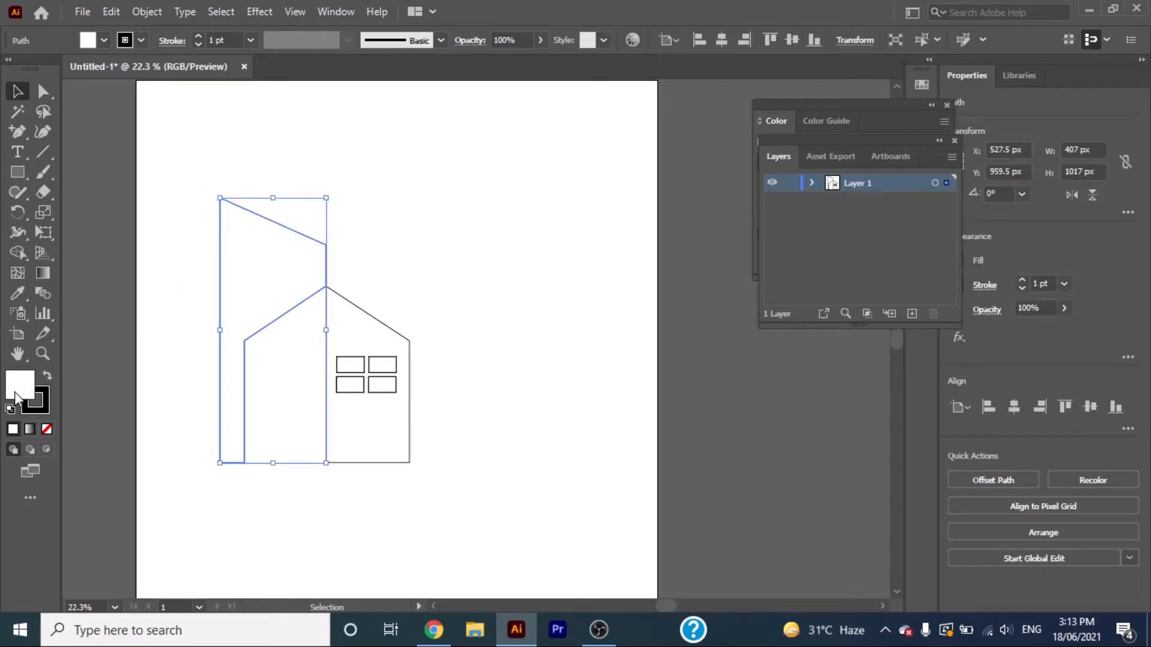
double_click(14, 391)
left_click(572, 374)
left_click_drag(573, 374, 573, 377)
left_click(369, 272)
left_click_drag(369, 271, 361, 267)
left_click(337, 251)
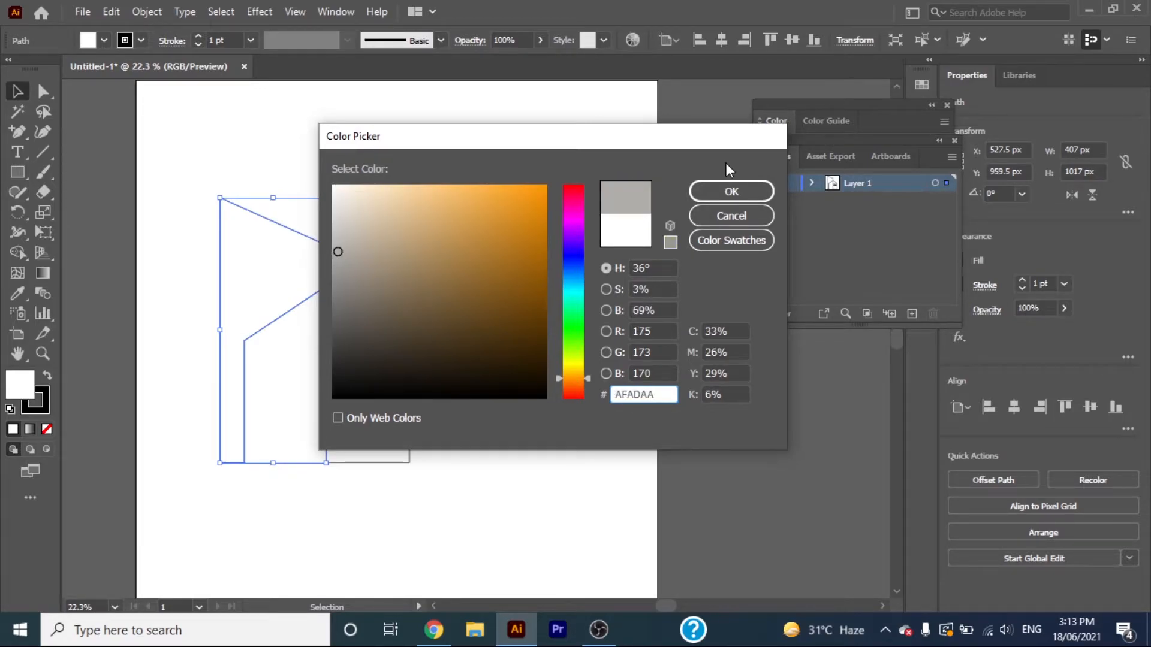
left_click(732, 191)
left_click(477, 263)
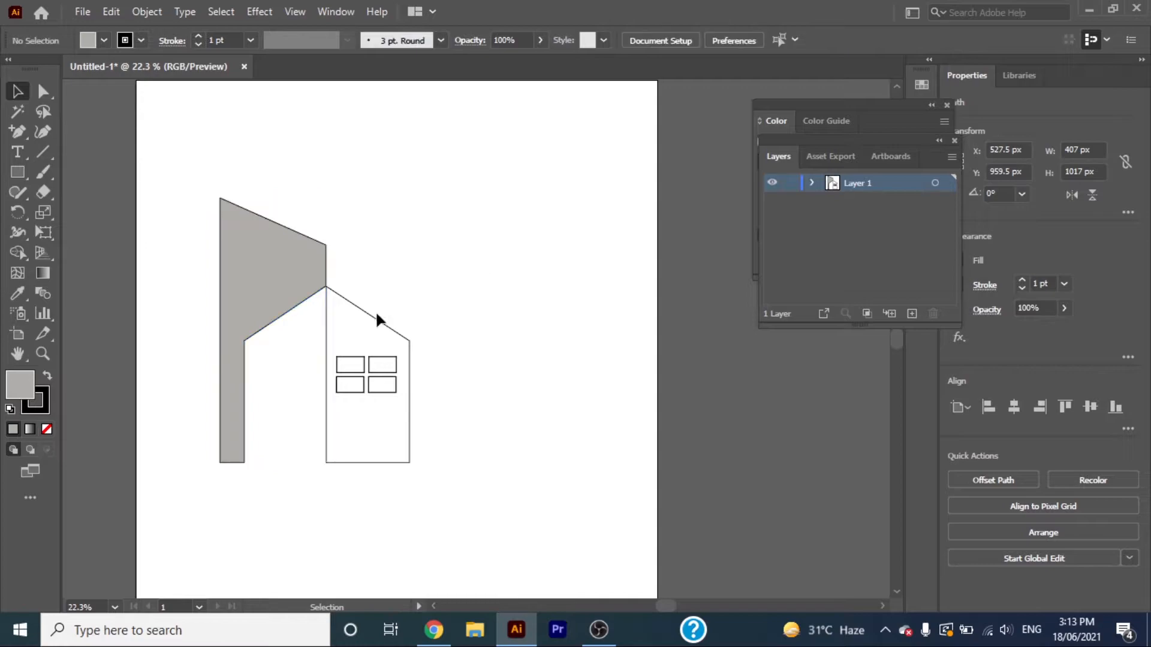
Step: Fill the right house wall around the window with a darker grey, RGB 142, 140, 138
left_click(365, 313)
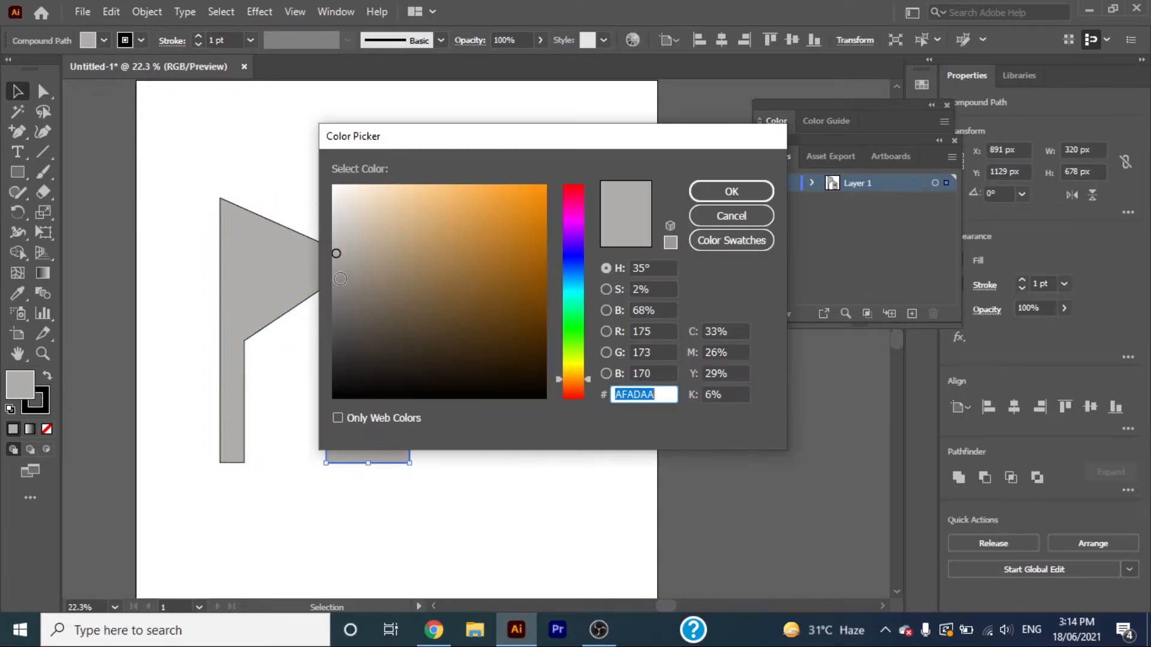
left_click(338, 280)
left_click(731, 192)
left_click(573, 270)
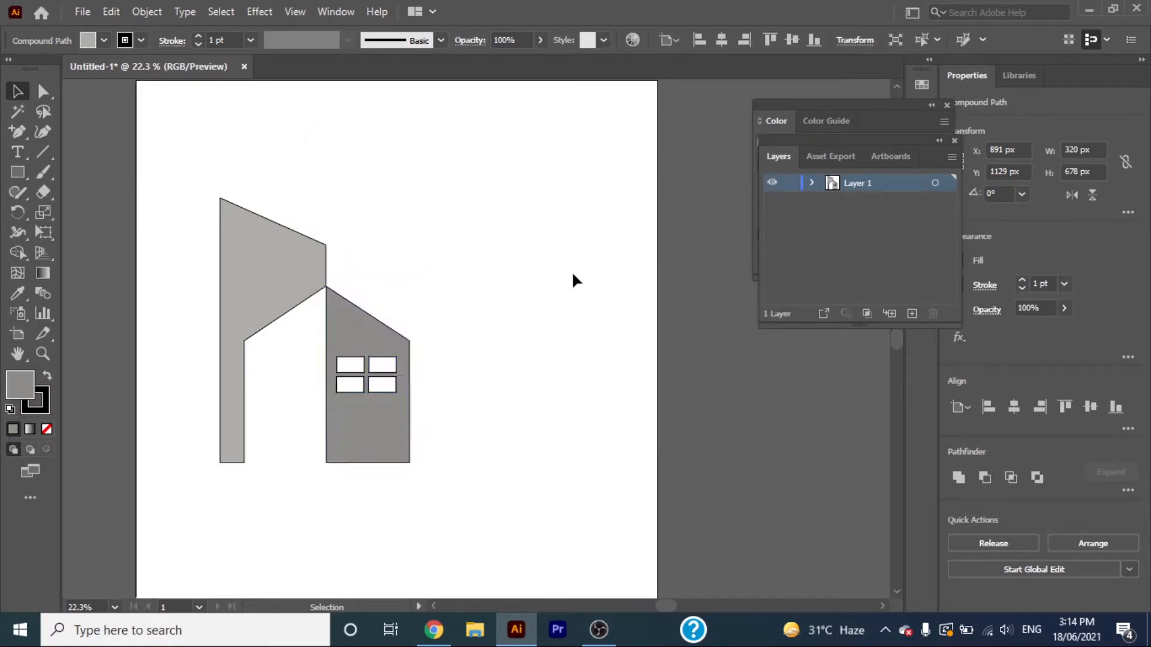
Step: Group all the house shapes, scale the group down and move it to the upper middle of the artboard
left_click_drag(185, 142, 478, 526)
right_click(370, 415)
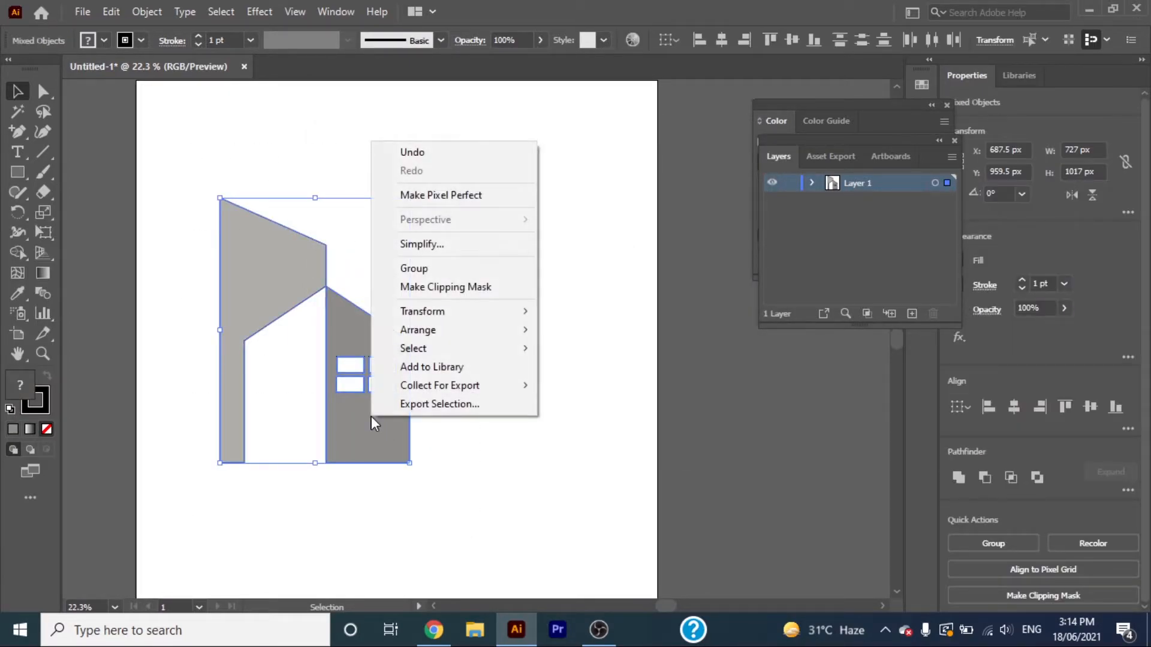
left_click(428, 269)
left_click_drag(409, 462, 349, 366)
left_click_drag(307, 329, 401, 309)
left_click(514, 351)
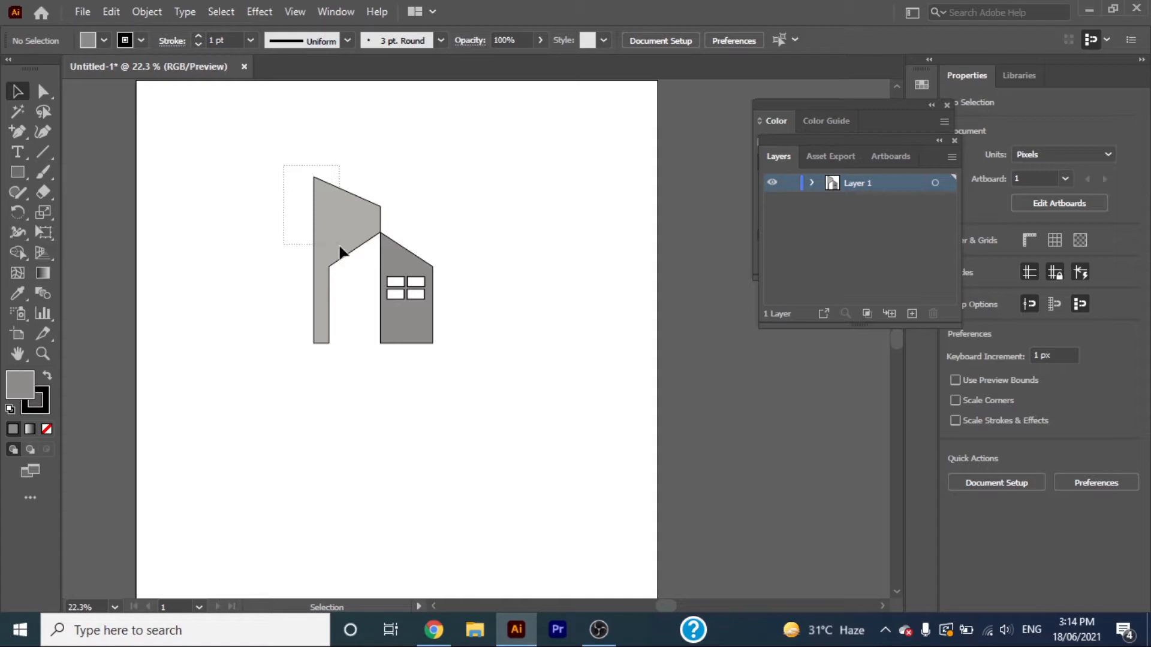
Step: Remove the outline stroke from the grouped house artwork
left_click(377, 242)
left_click(46, 429)
left_click(362, 429)
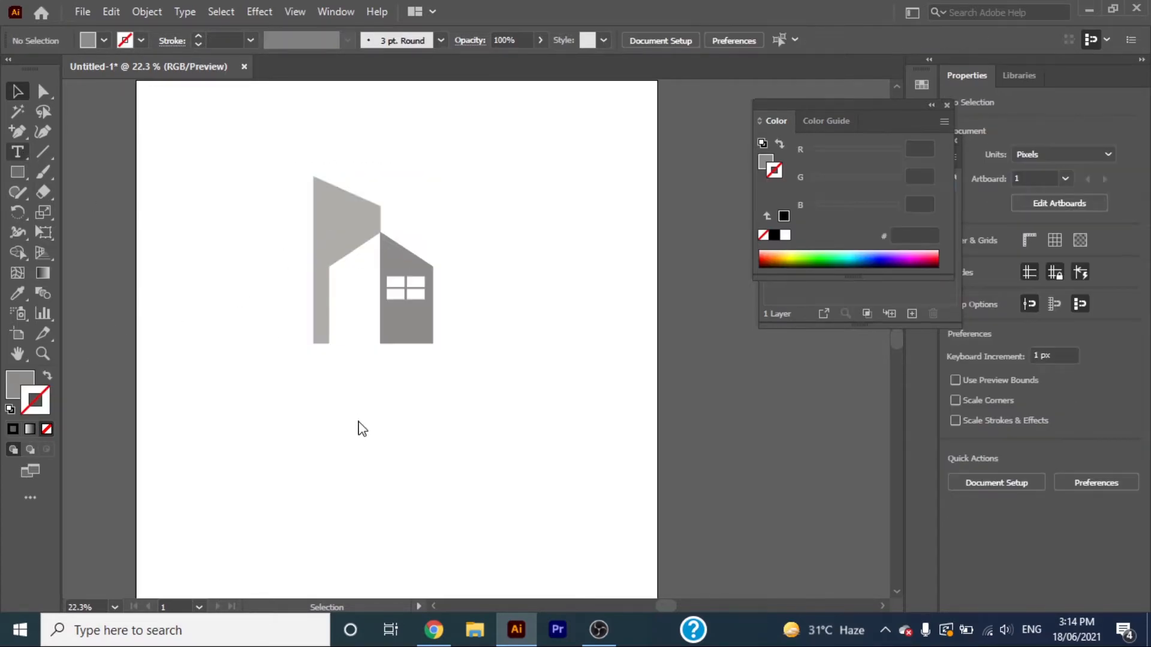
Step: Add the point text REAL ESTATE beneath the house artwork with the default white fill and black stroke
left_click(14, 154)
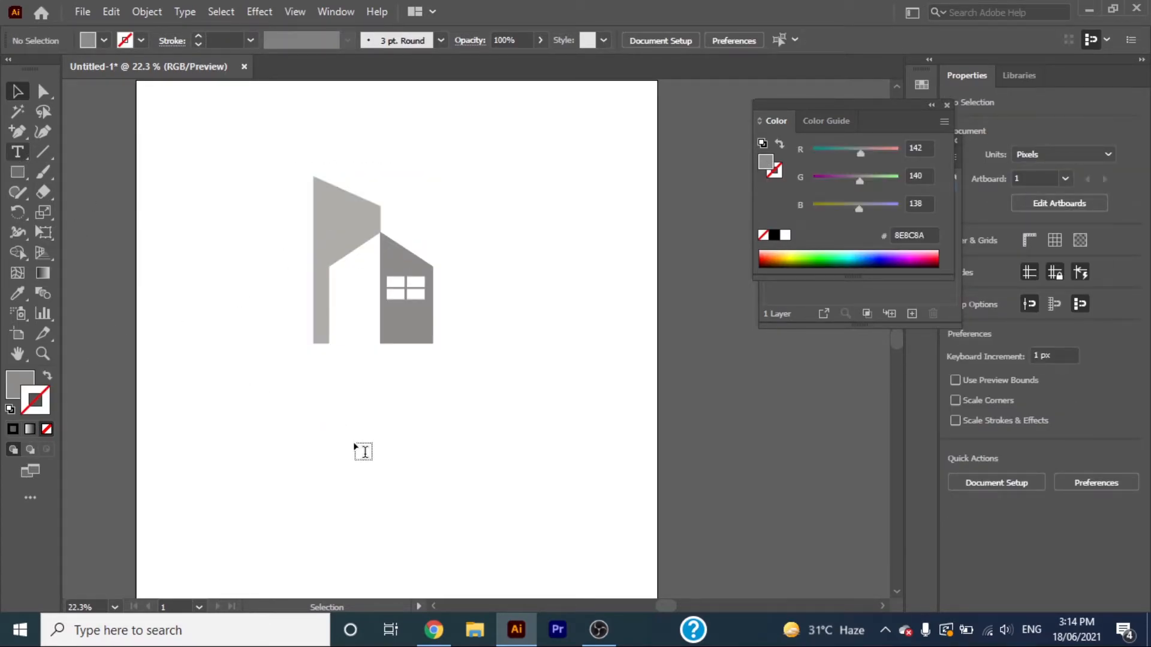
left_click(286, 405)
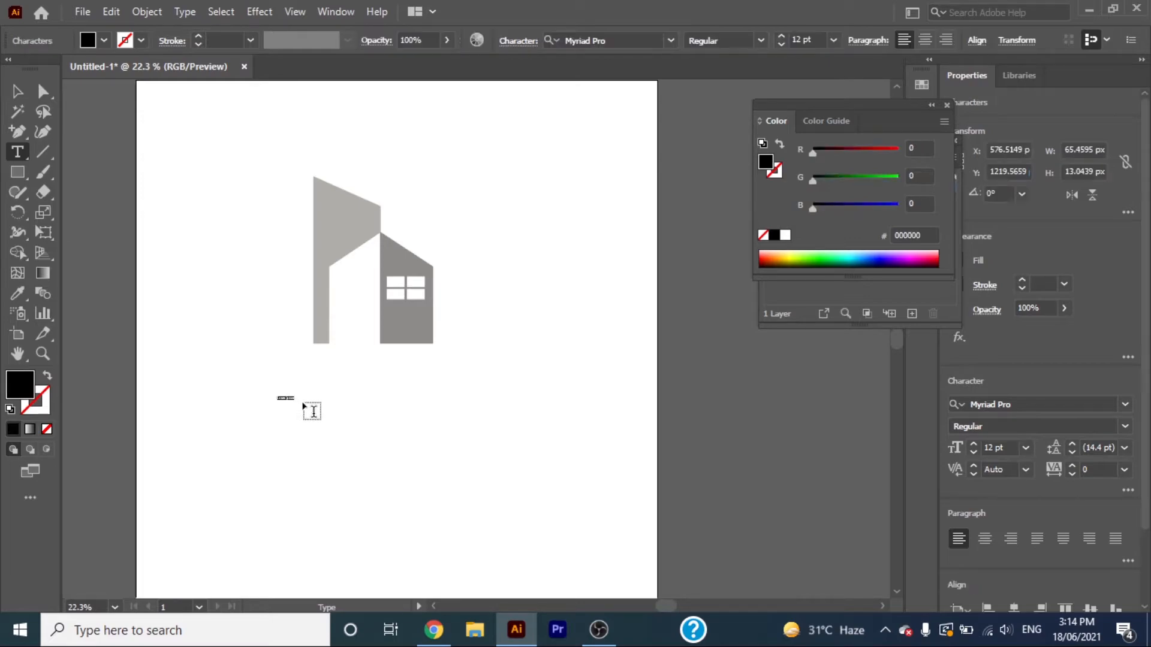
key("BackSpace")
left_click(43, 354)
left_click_drag(336, 404, 562, 455)
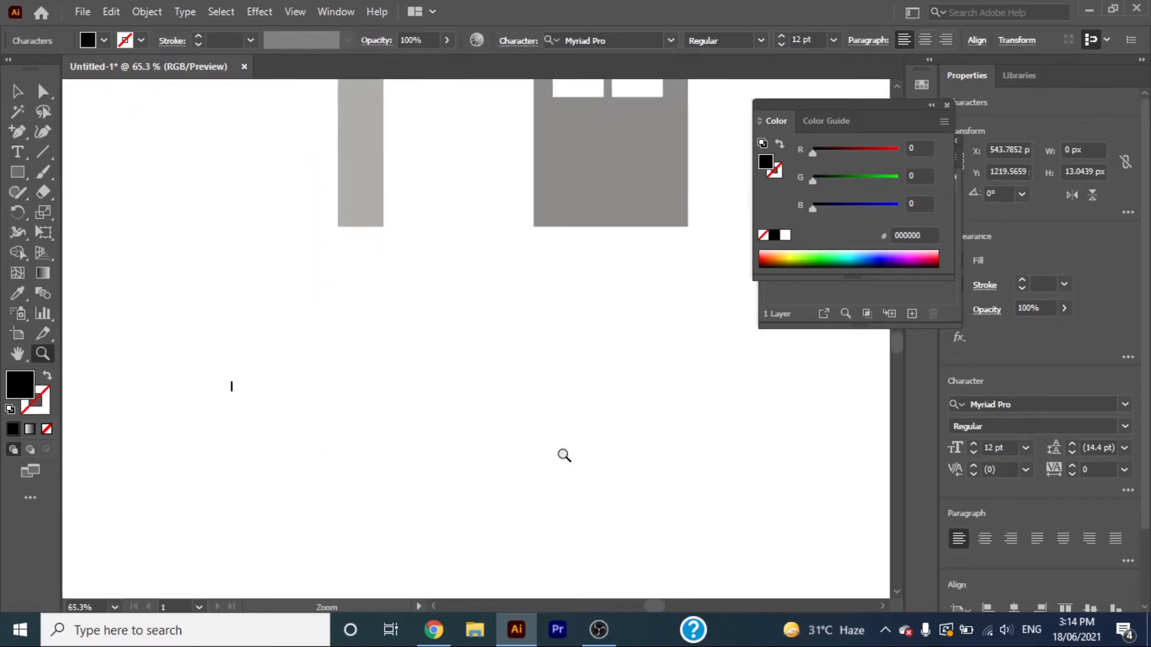
left_click(17, 152)
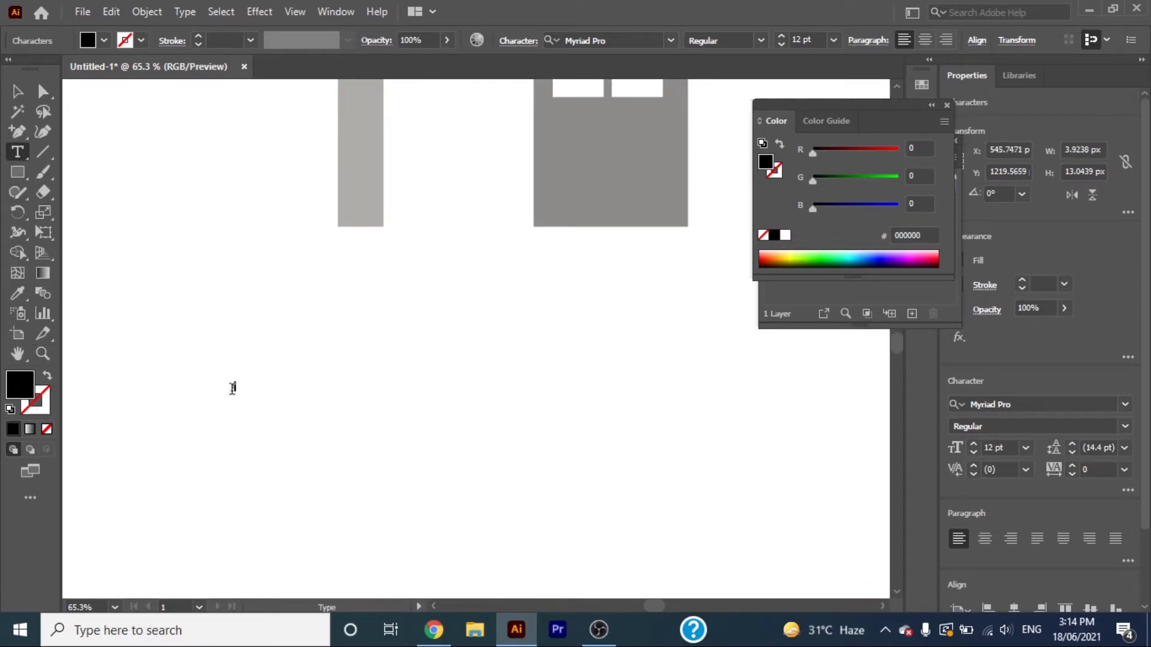
left_click(232, 389)
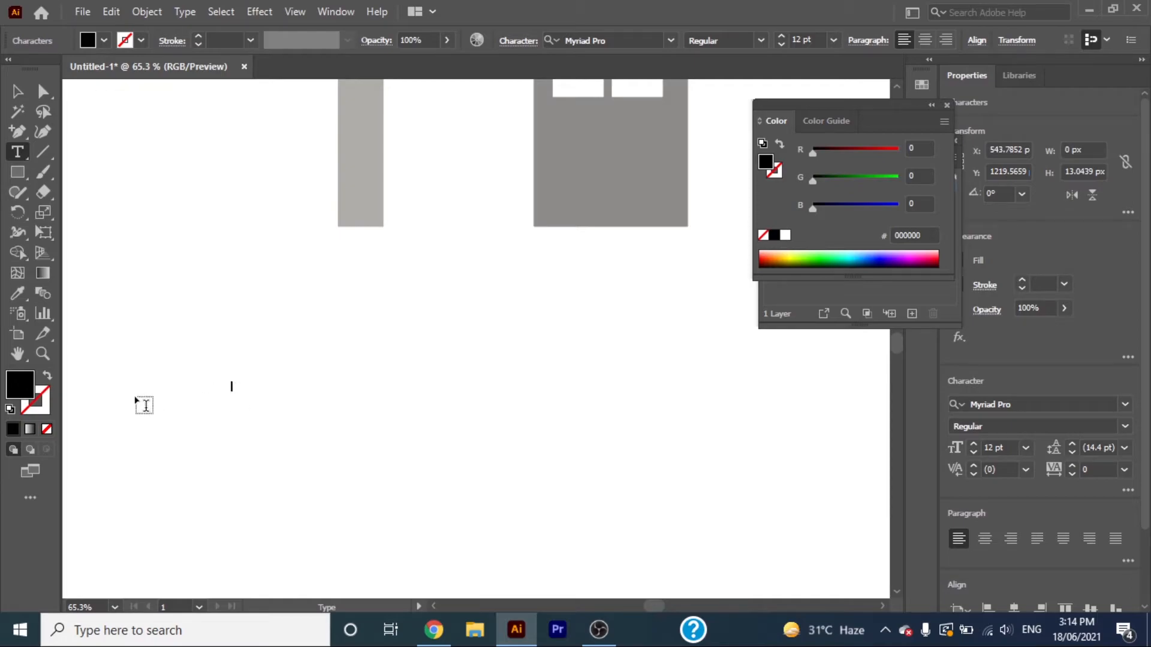
left_click(9, 411)
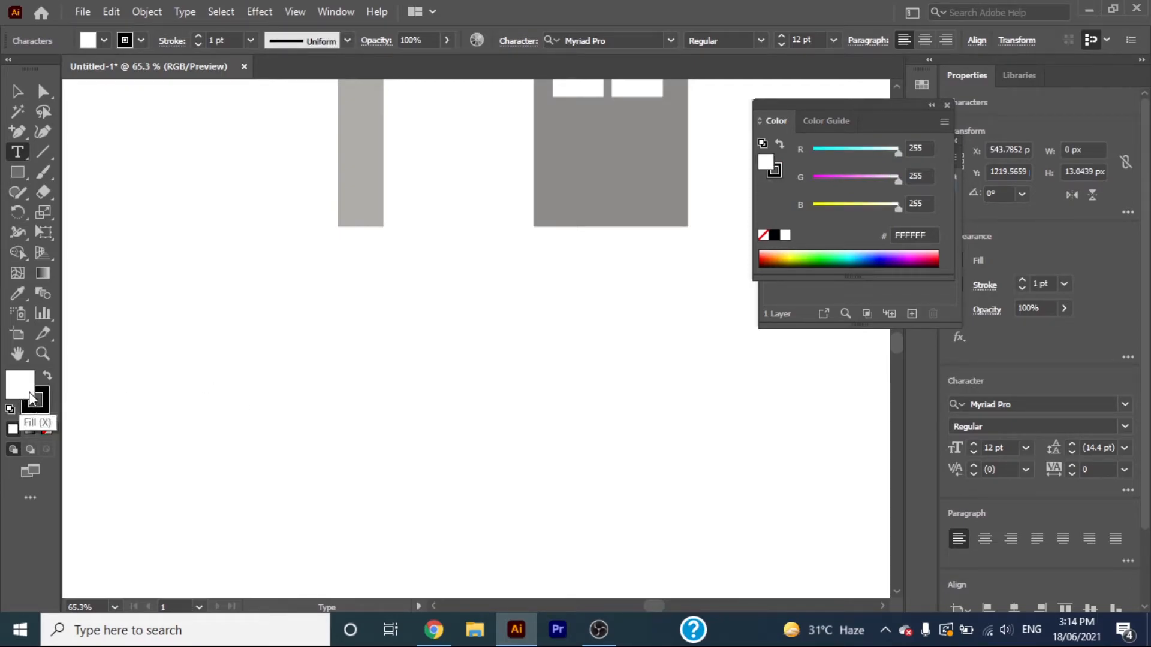
type("REAL ESTATE")
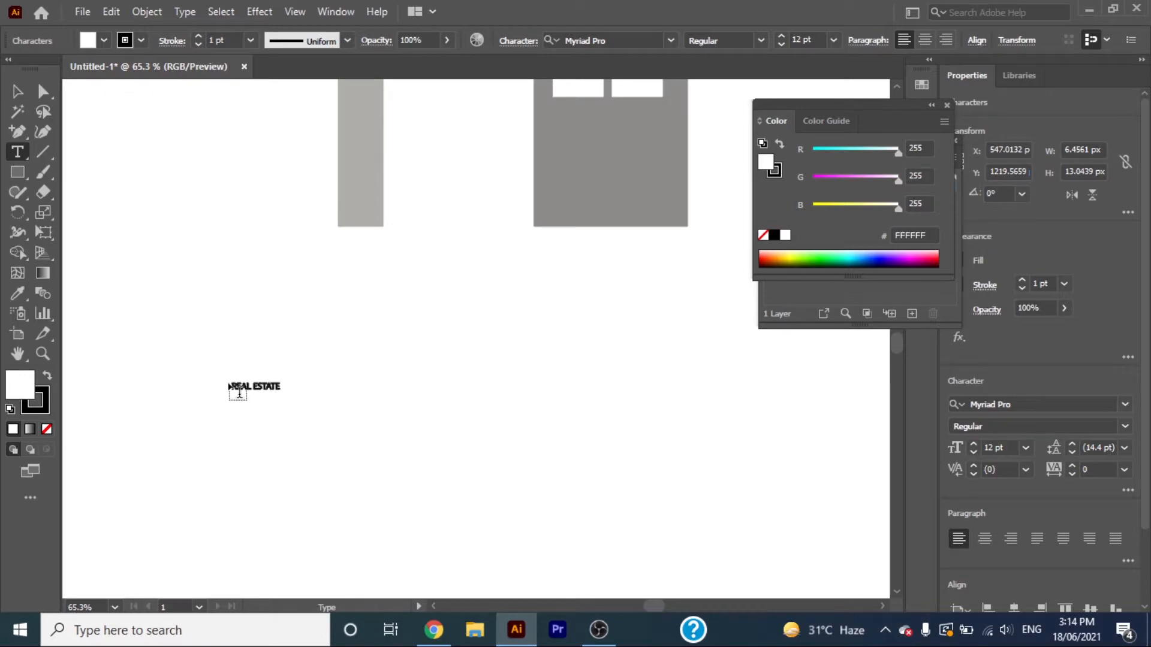
Step: Set the REAL ESTATE text's font to Astro Space and remove its white fill
left_click_drag(231, 384, 419, 398)
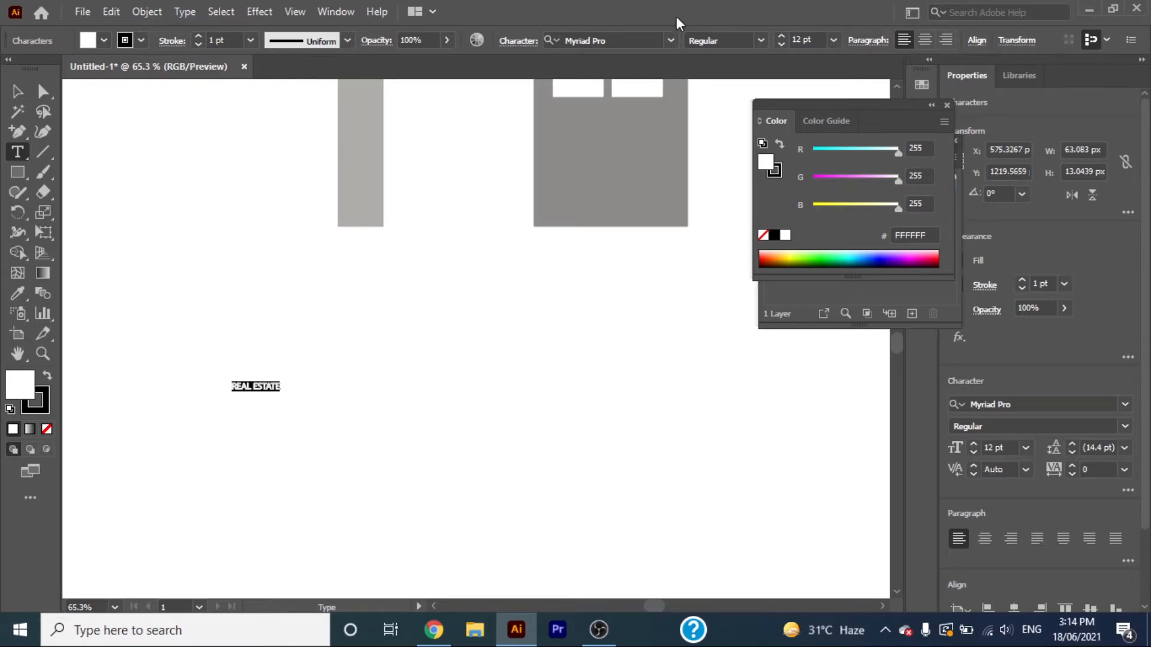
left_click(671, 42)
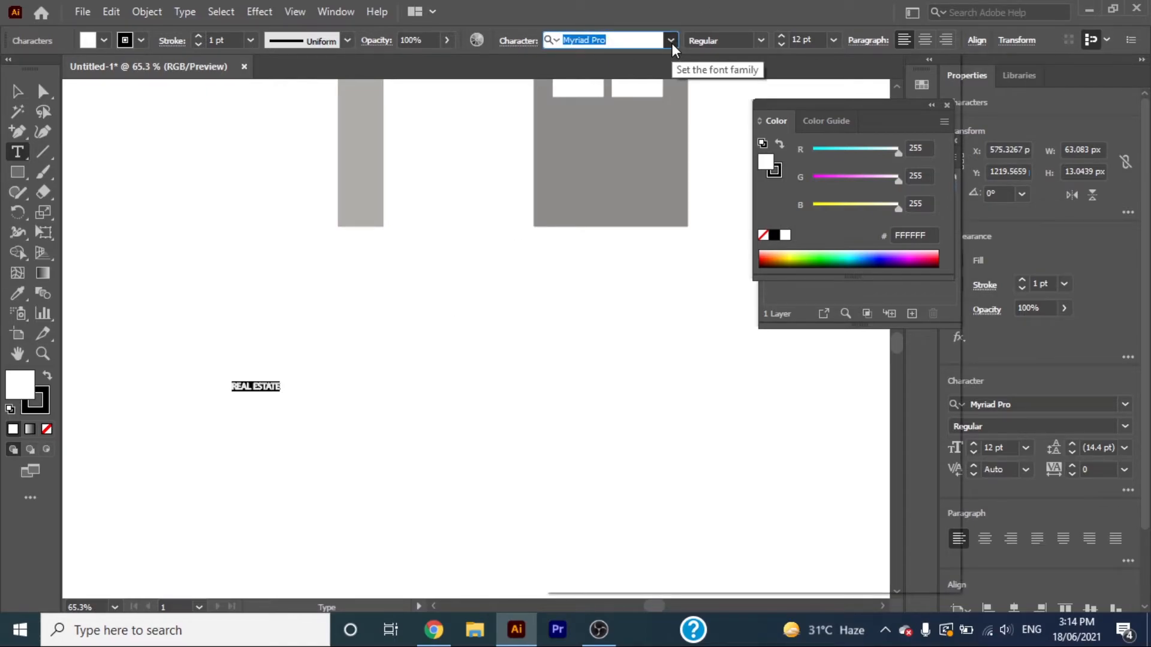
left_click(671, 43)
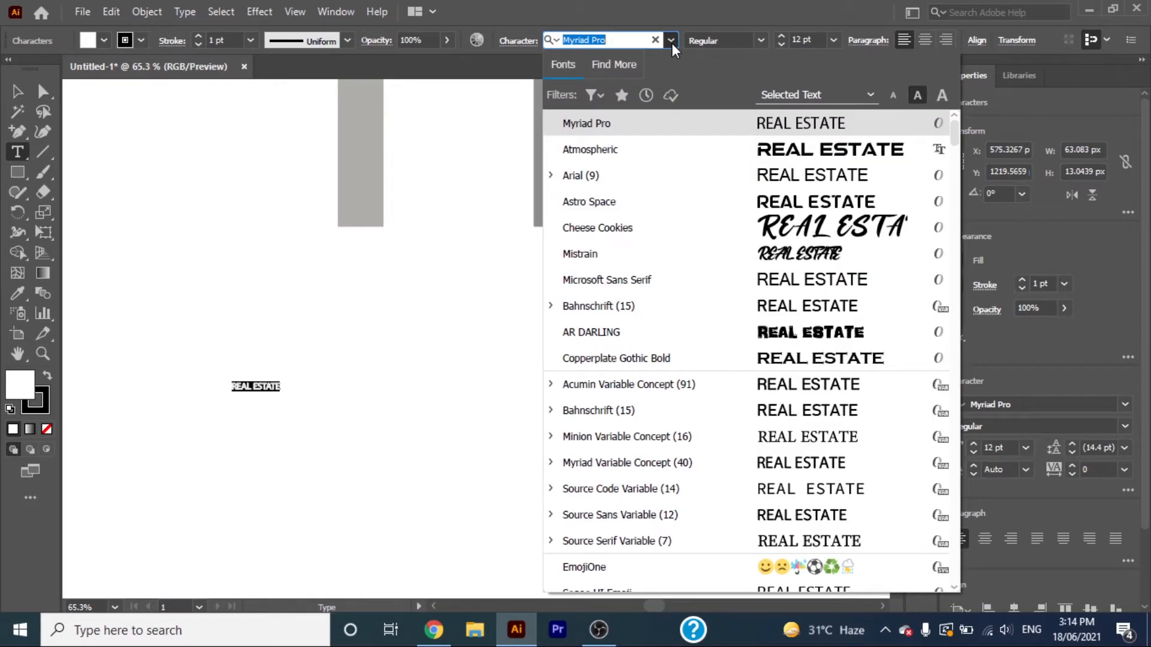
left_click(868, 204)
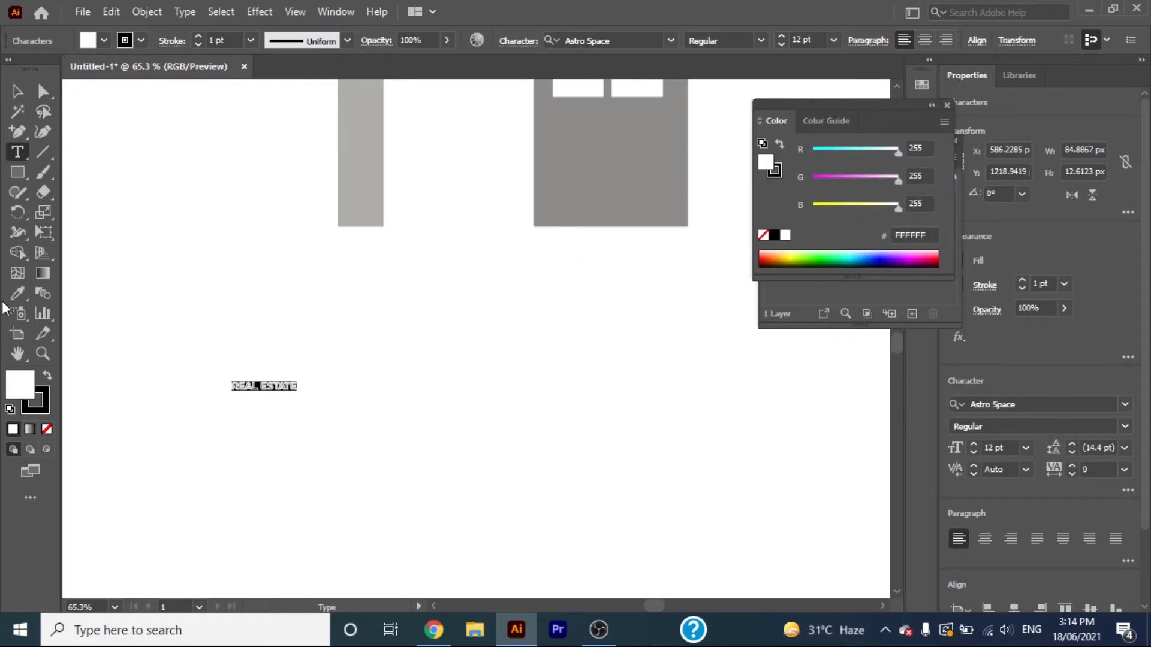
left_click(47, 430)
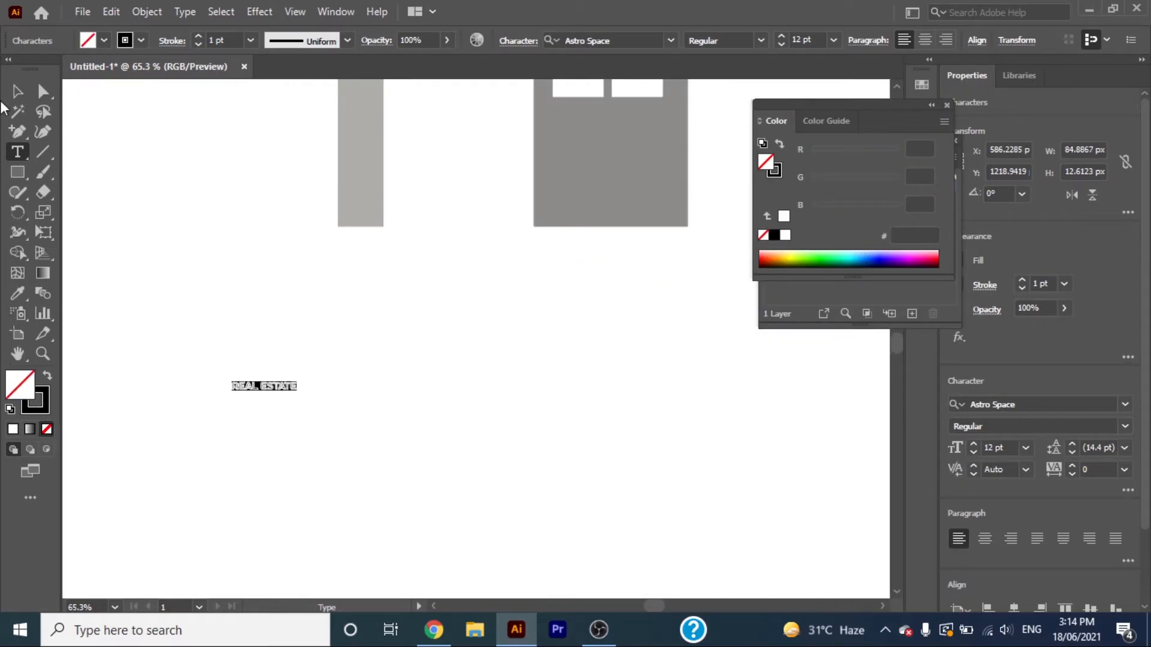
Step: Enlarge the REAL ESTATE text to about 86.5 pt just beneath the house, and swap its fill and stroke for solid black letters
left_click(15, 91)
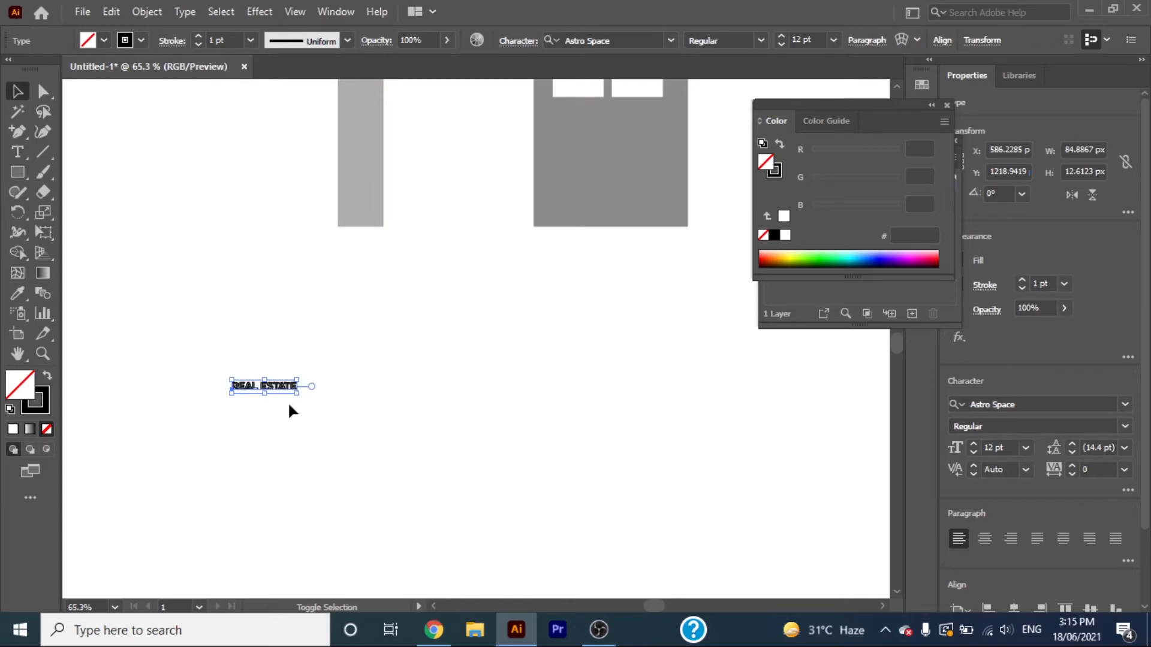
left_click_drag(297, 392, 695, 489)
left_click_drag(671, 415, 706, 279)
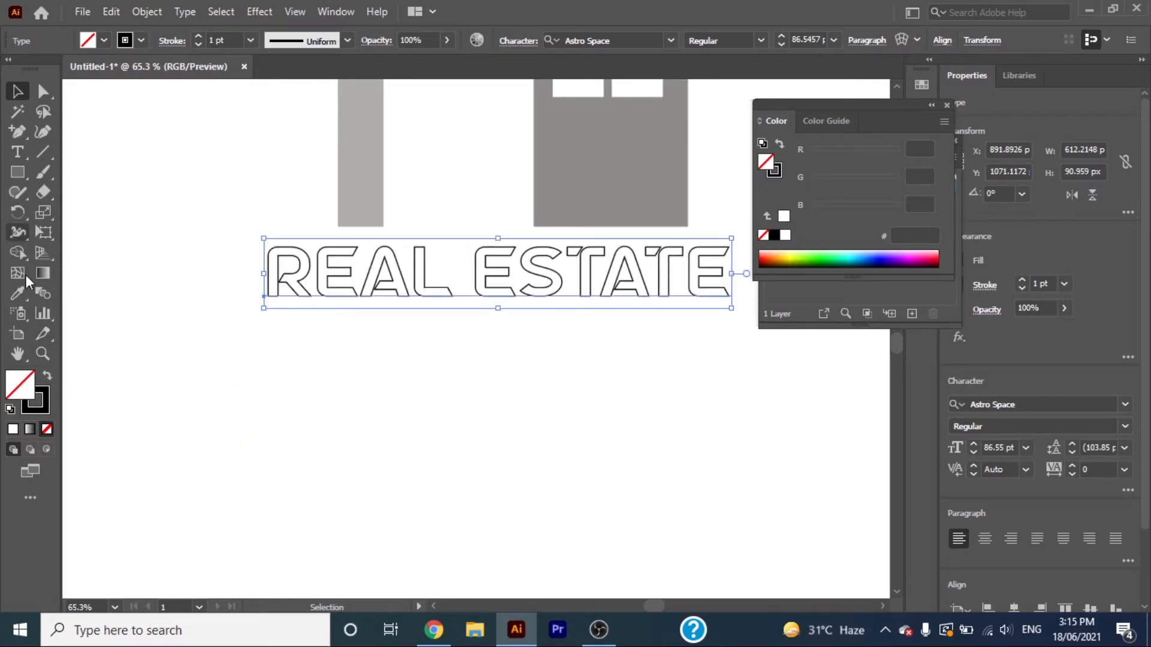
left_click(49, 375)
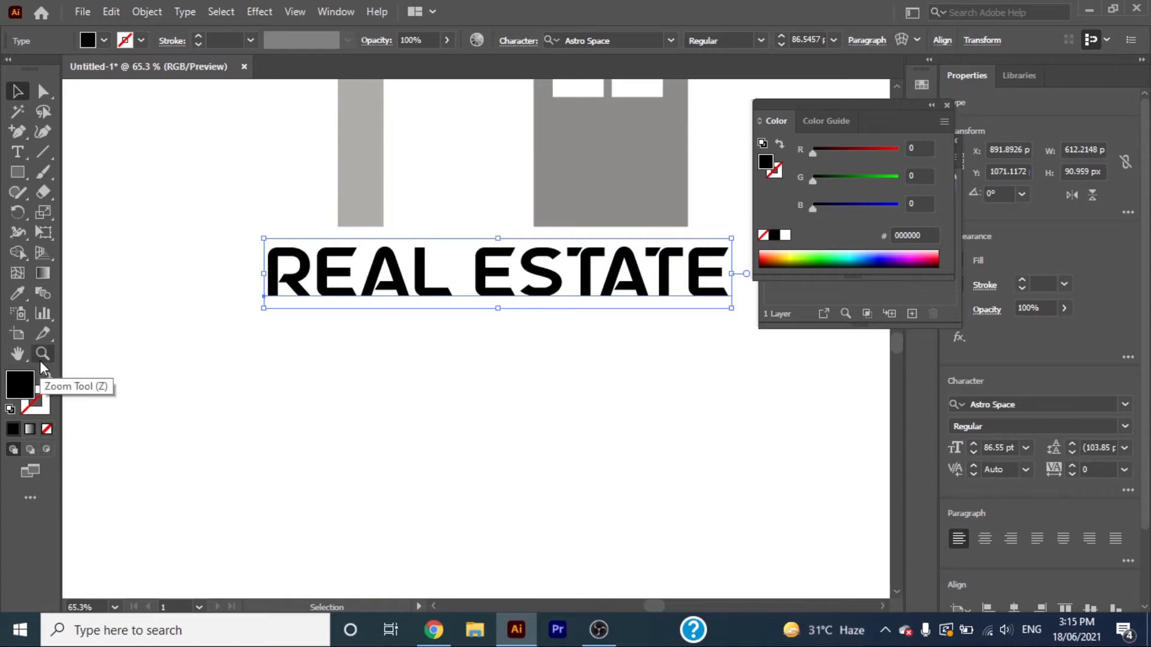
Step: Change the font of the REAL ESTATE text to Swis721 Ex BT Bold
left_click(42, 353)
left_click(501, 411, "alt")
left_click_drag(363, 311, 377, 326)
left_click(17, 354)
left_click_drag(537, 257, 487, 284)
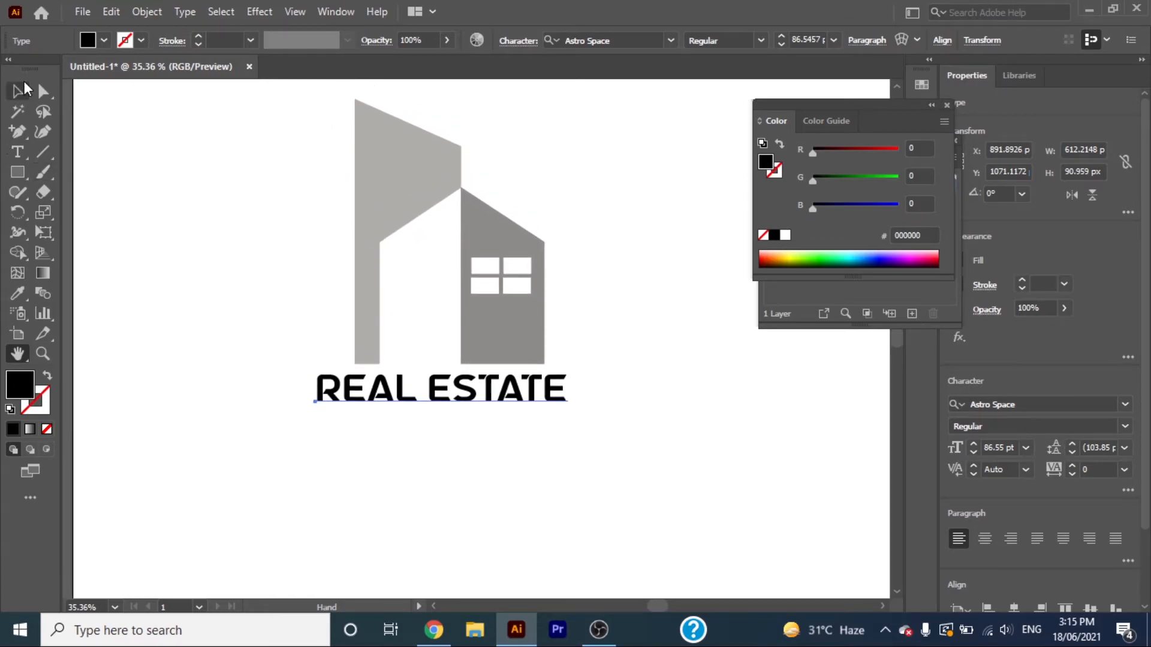
left_click(17, 152)
left_click_drag(322, 377, 605, 387)
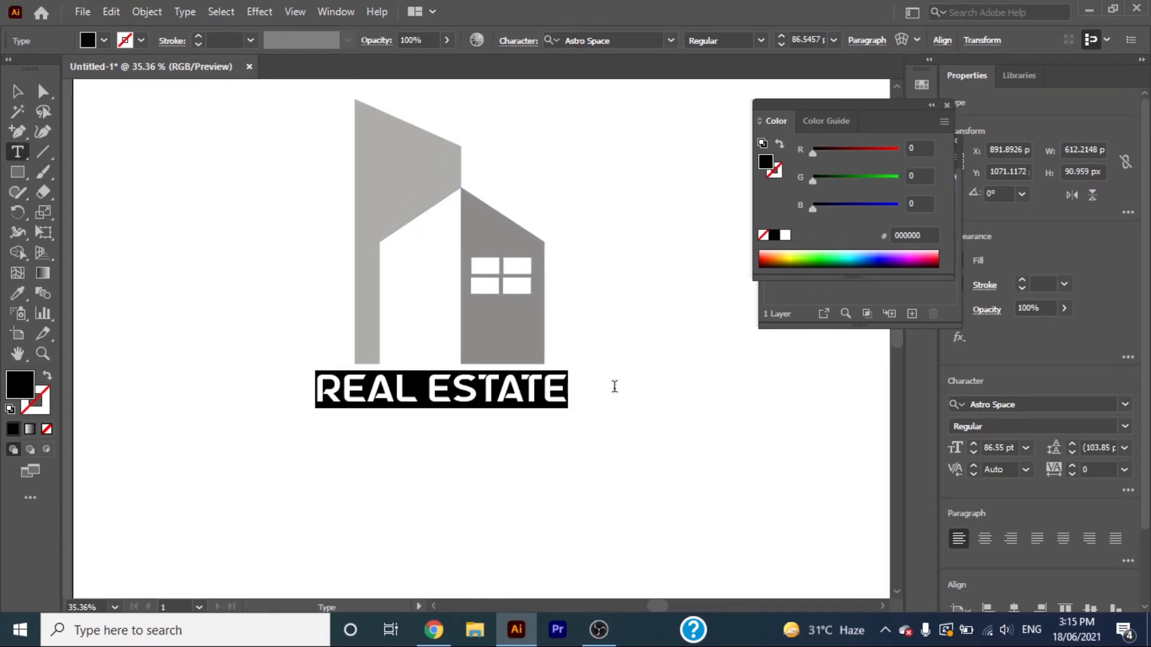
left_click(671, 41)
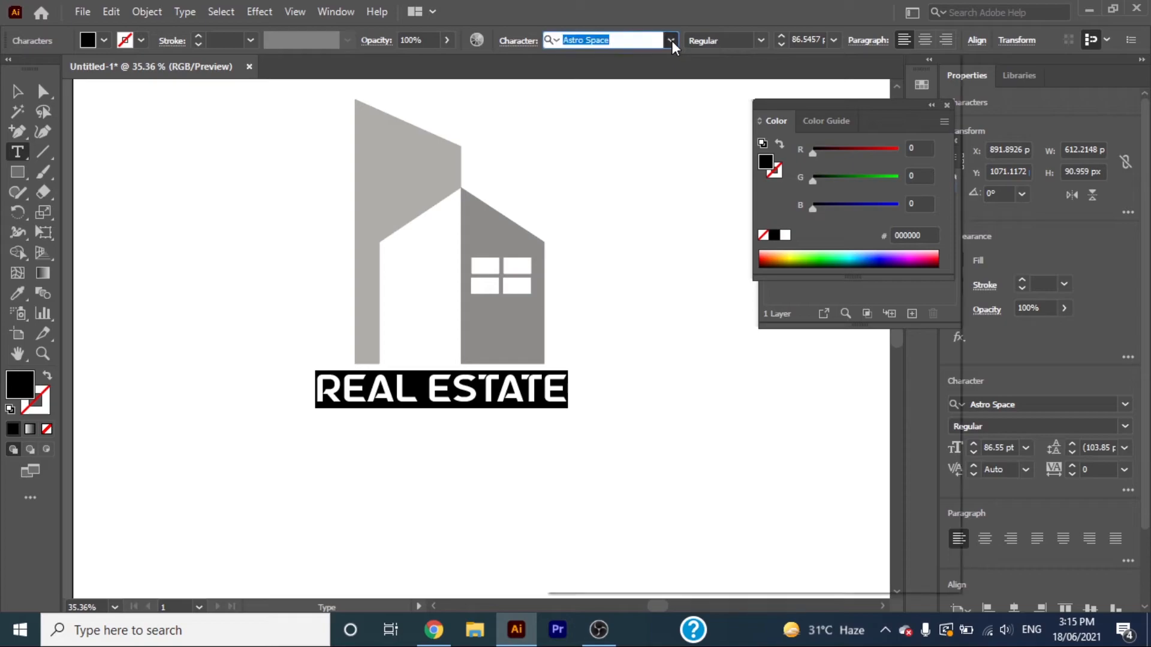
scroll(796, 275, "down", 10)
left_click(796, 276)
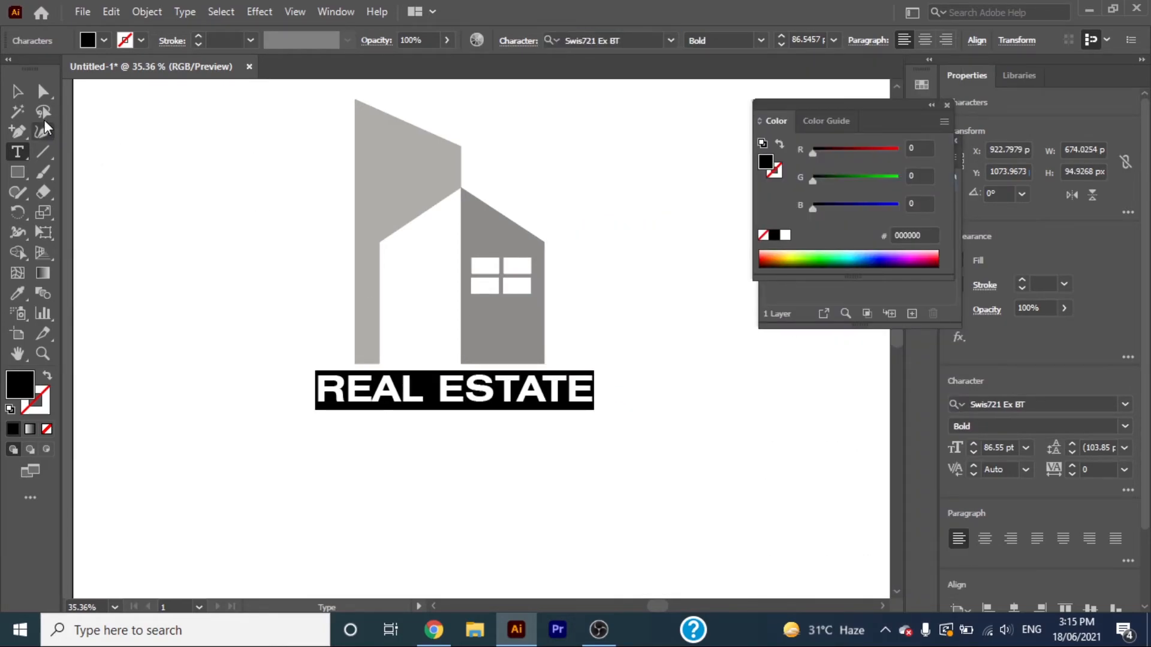
left_click(18, 91)
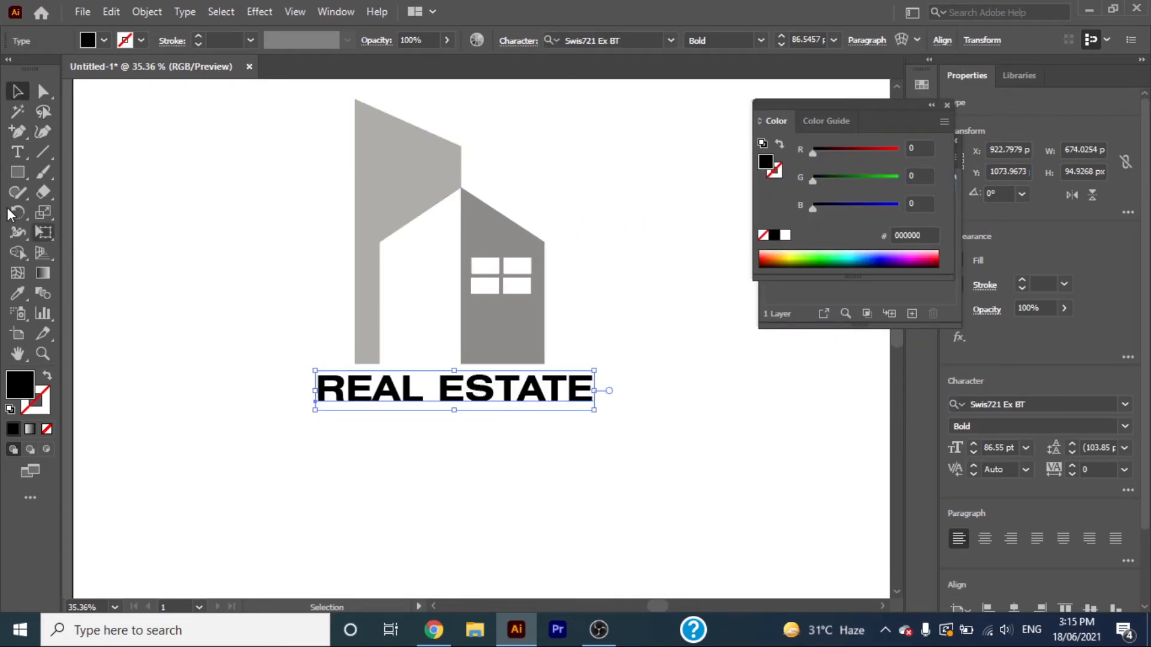
Step: Add a separate text line BUILD YOUR HOUSE and place it below the right end of REAL ESTATE
left_click(18, 151)
left_click(497, 448)
type("C")
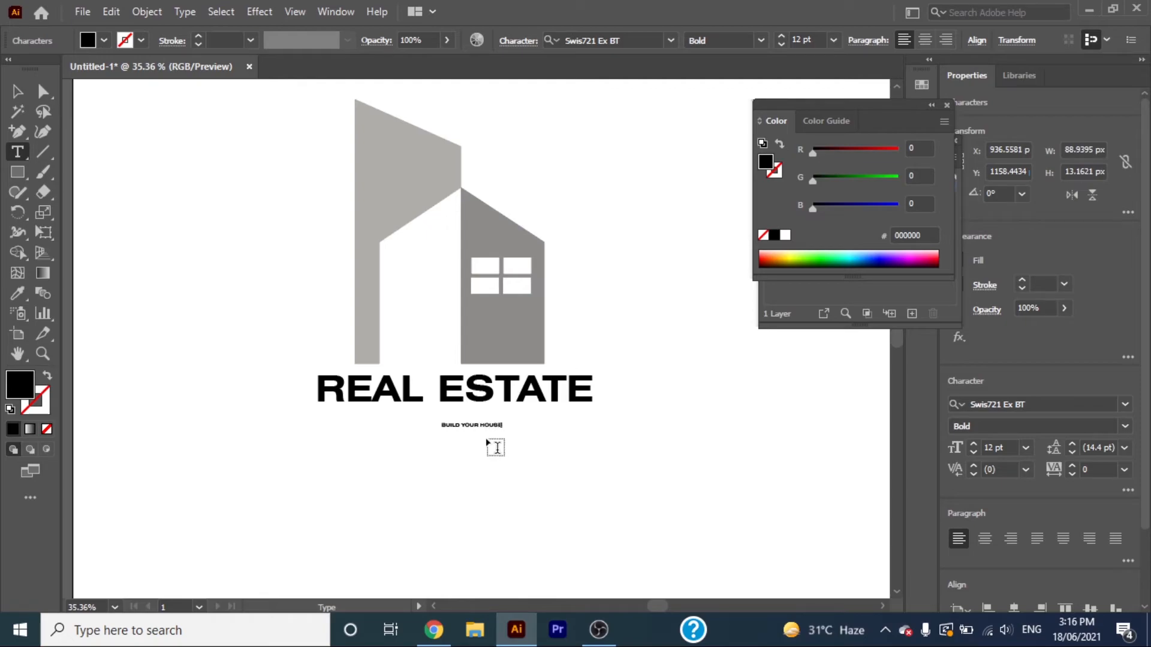
left_click(17, 91)
left_click_drag(493, 409, 582, 423)
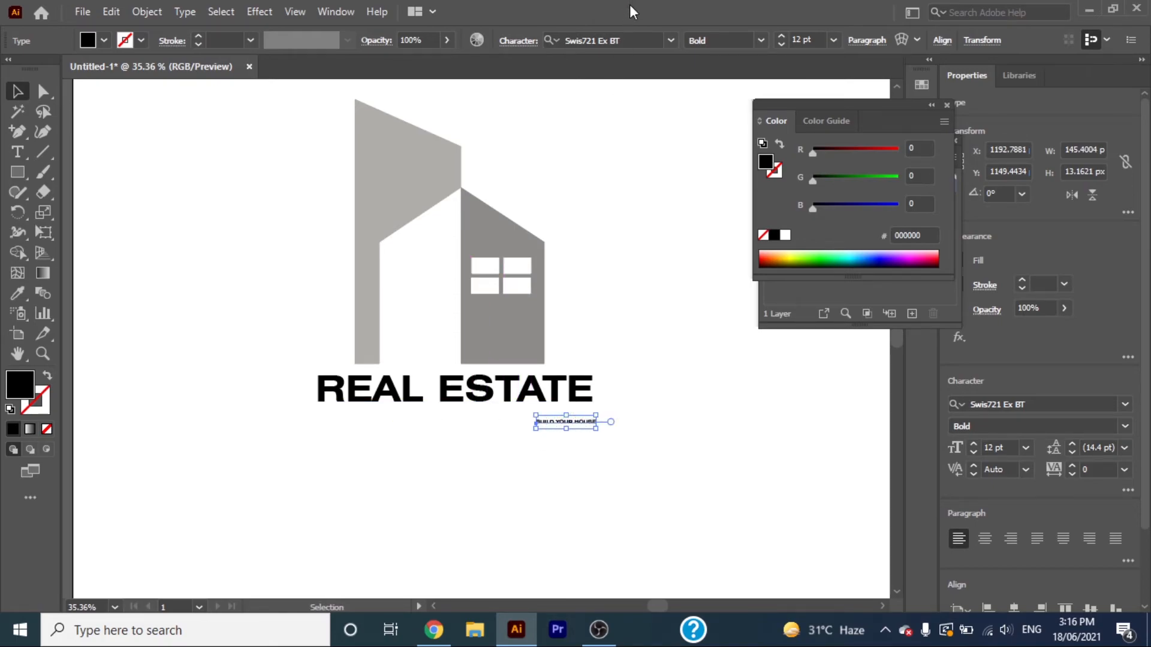
Step: Set the BUILD YOUR HOUSE tagline to the Astro Space font at 36 pt
left_click(669, 40)
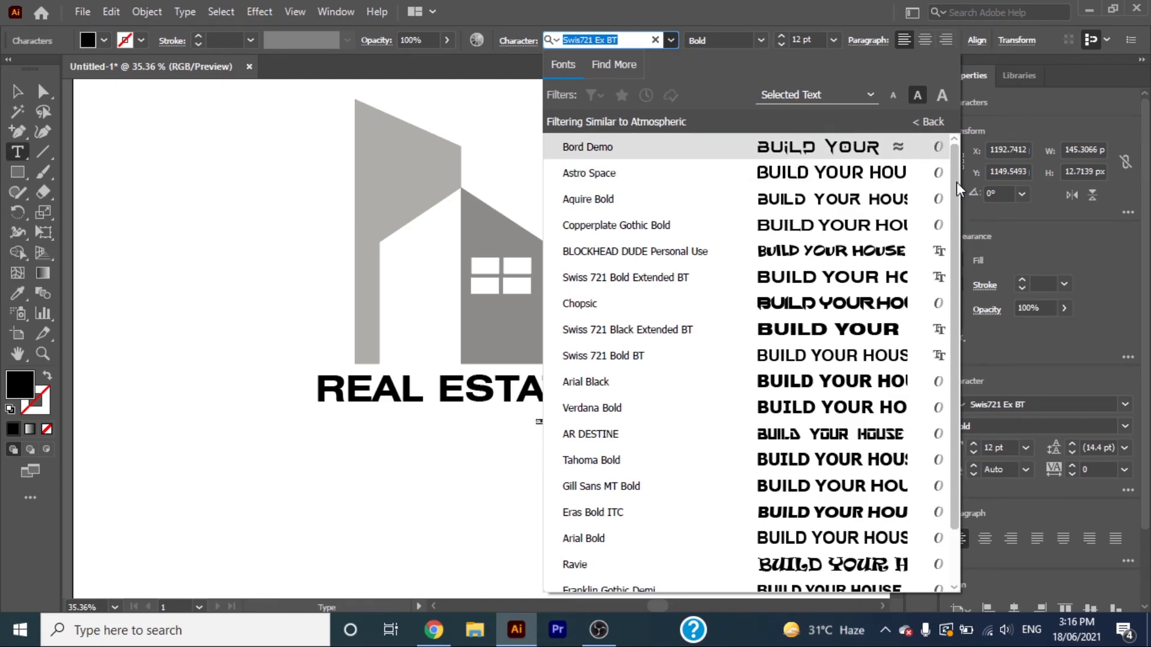
left_click(849, 182)
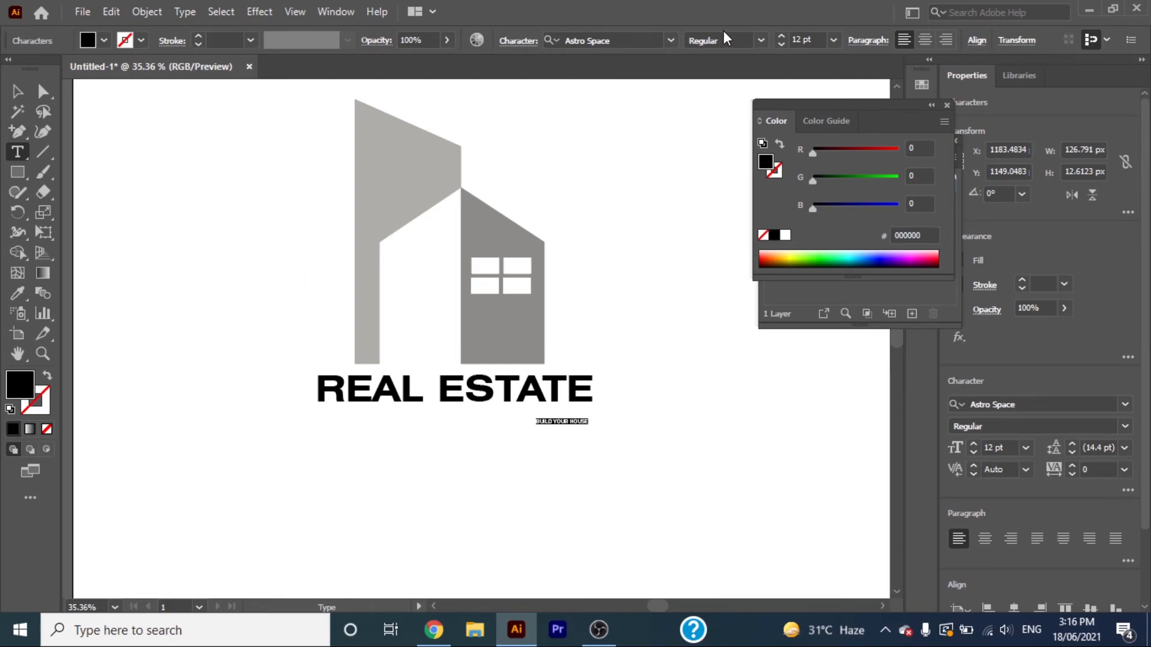
left_click(783, 45)
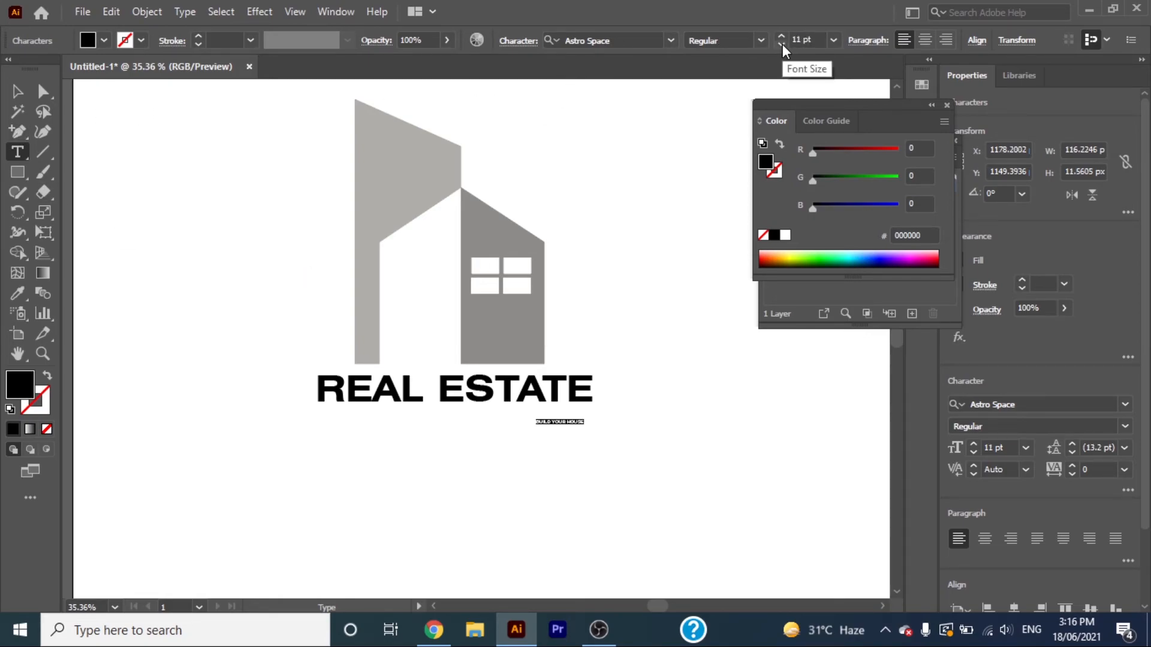
left_click(833, 39)
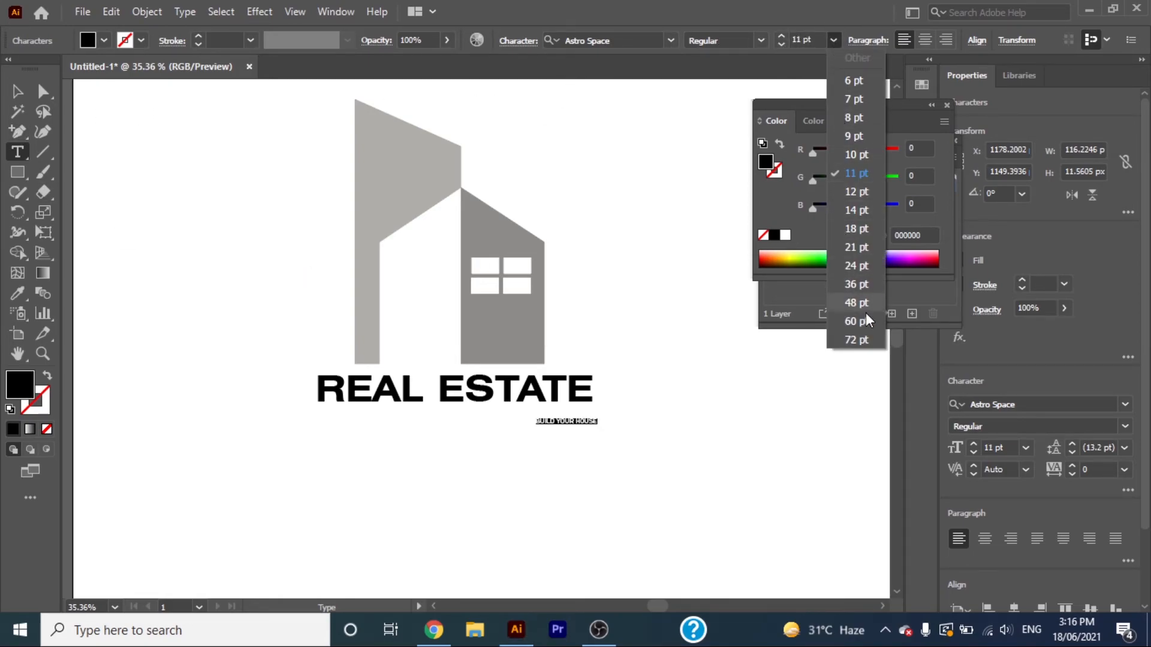
left_click(855, 246)
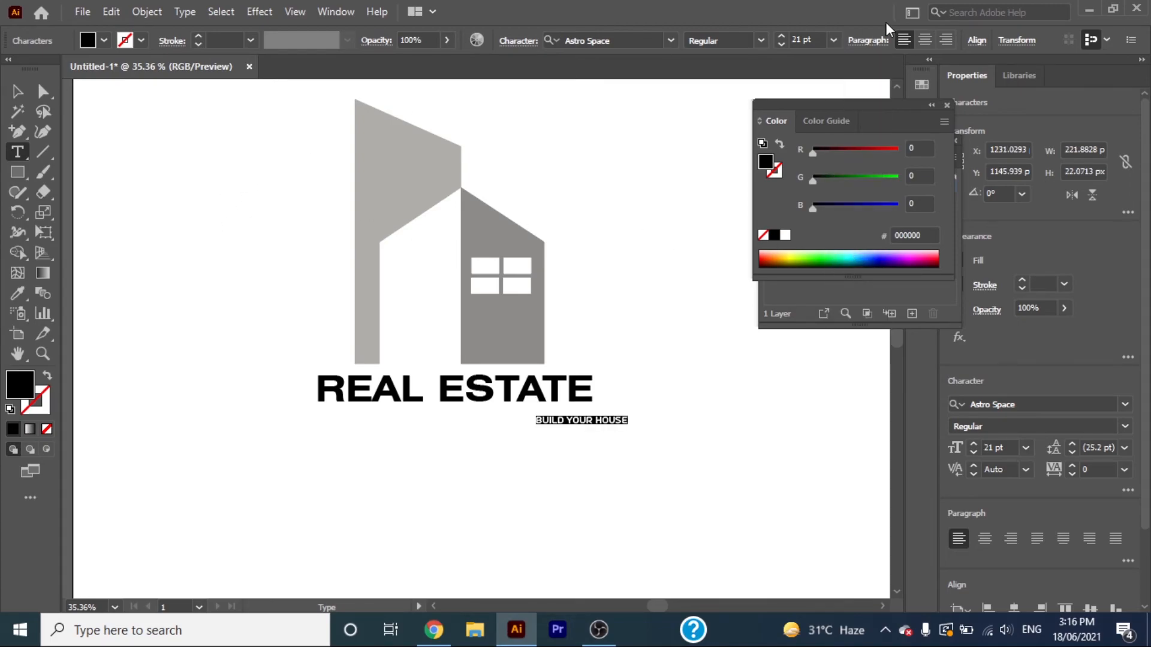
left_click(834, 37)
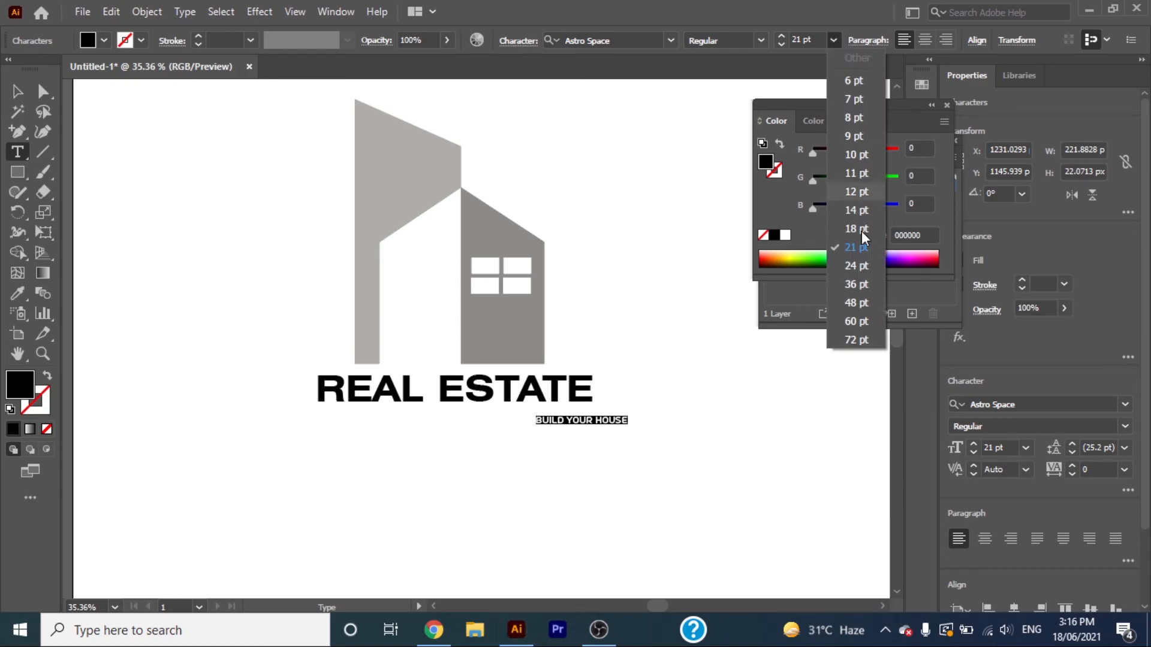
left_click(862, 281)
left_click(14, 94)
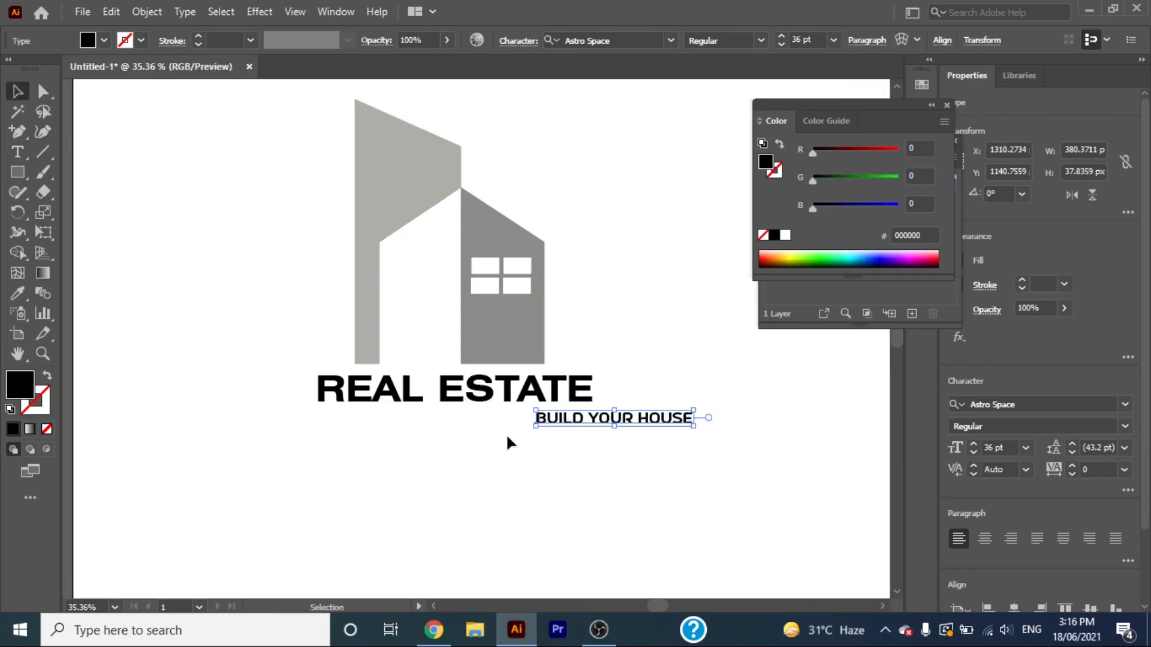
Step: Move the BUILD YOUR HOUSE tagline to the middle beneath REAL ESTATE, leaving a small gap, and deselect it
left_click_drag(669, 426, 498, 435)
left_click(674, 482)
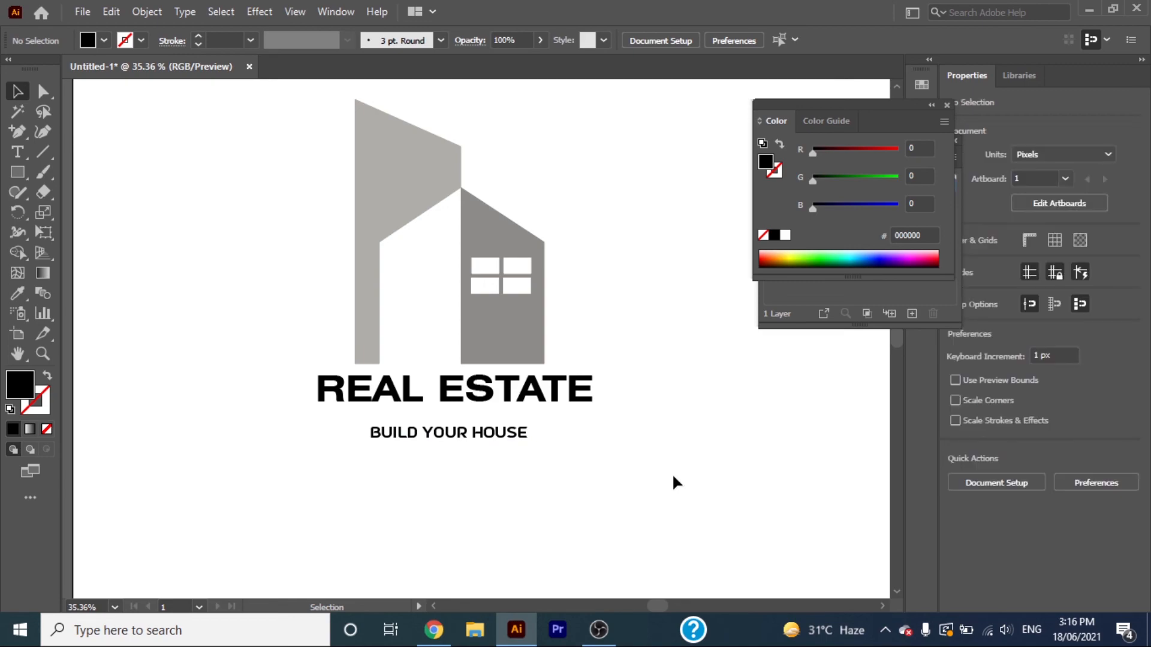
left_click(16, 354)
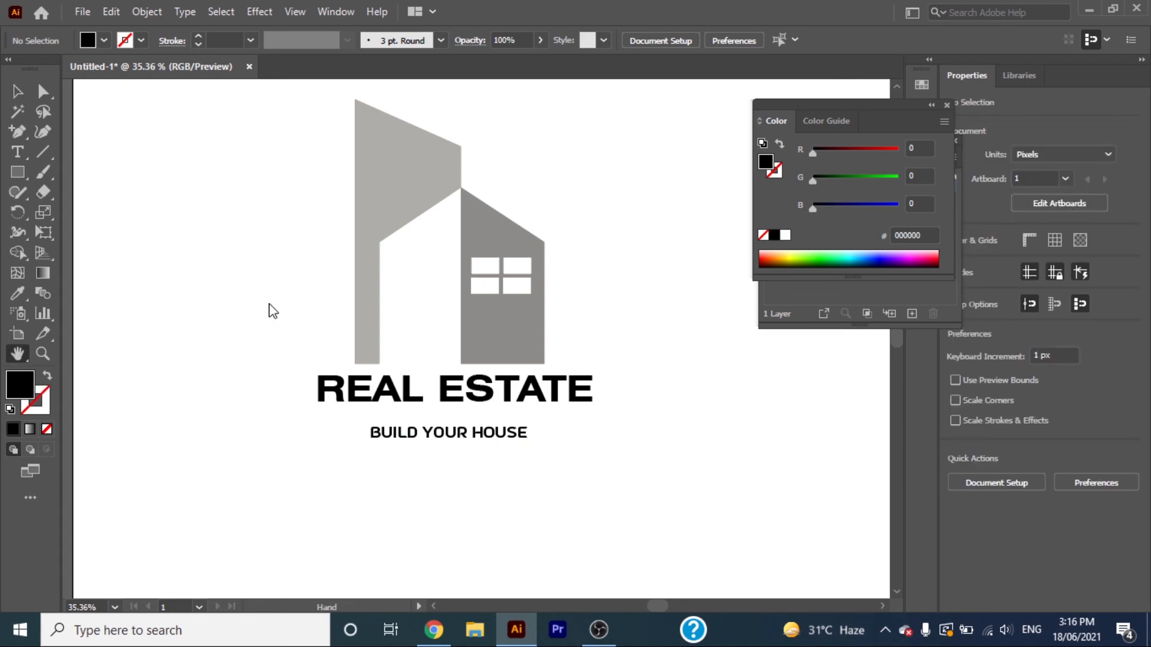
left_click_drag(574, 281, 524, 318)
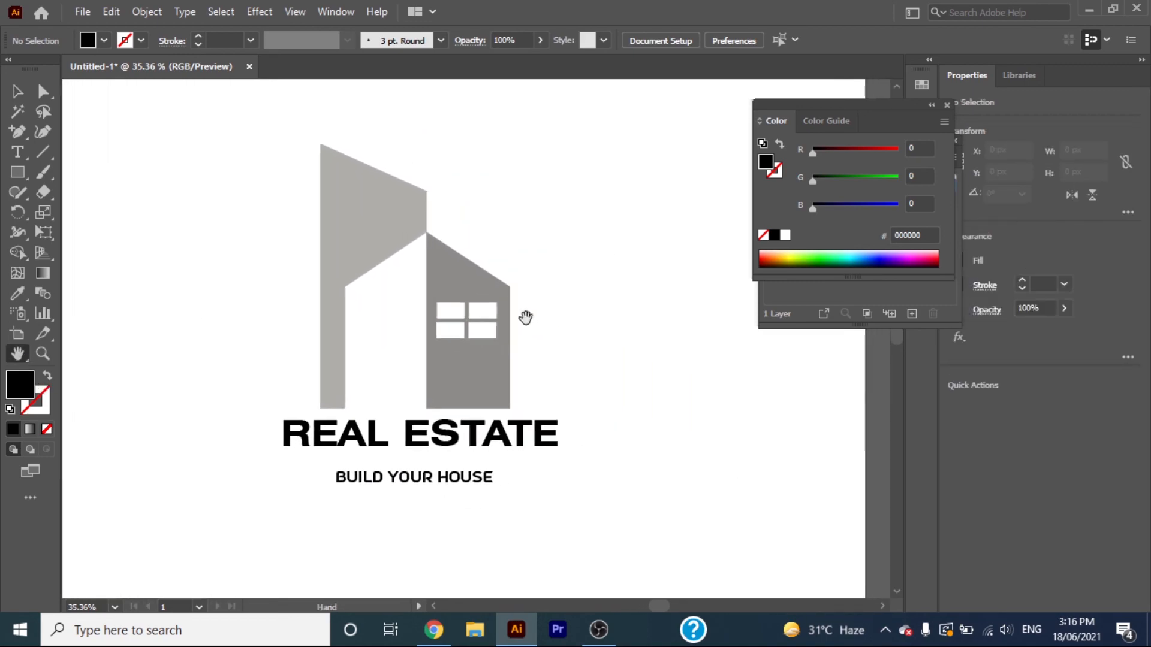